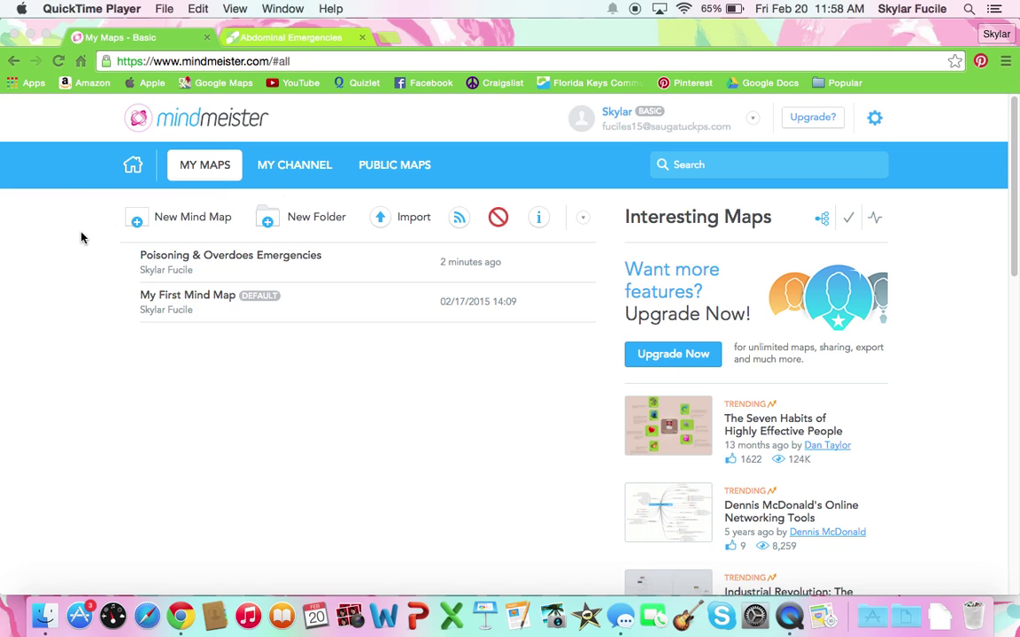
# - Create a new mind map from the Blank template and decline the premium plan upgrade offer
pyautogui.click(72, 208)
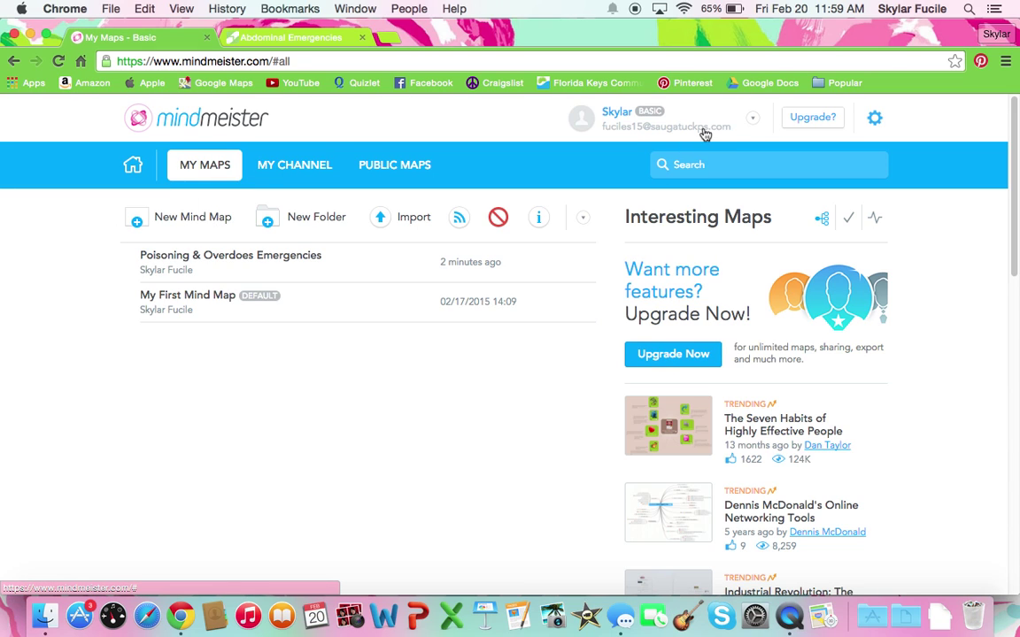
pyautogui.click(180, 227)
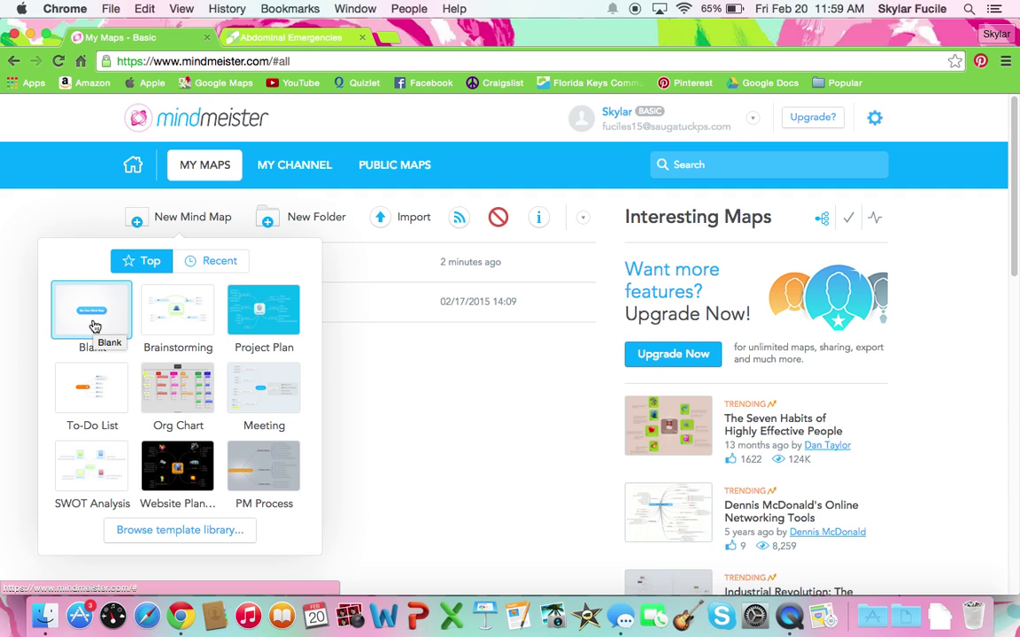
pyautogui.click(95, 327)
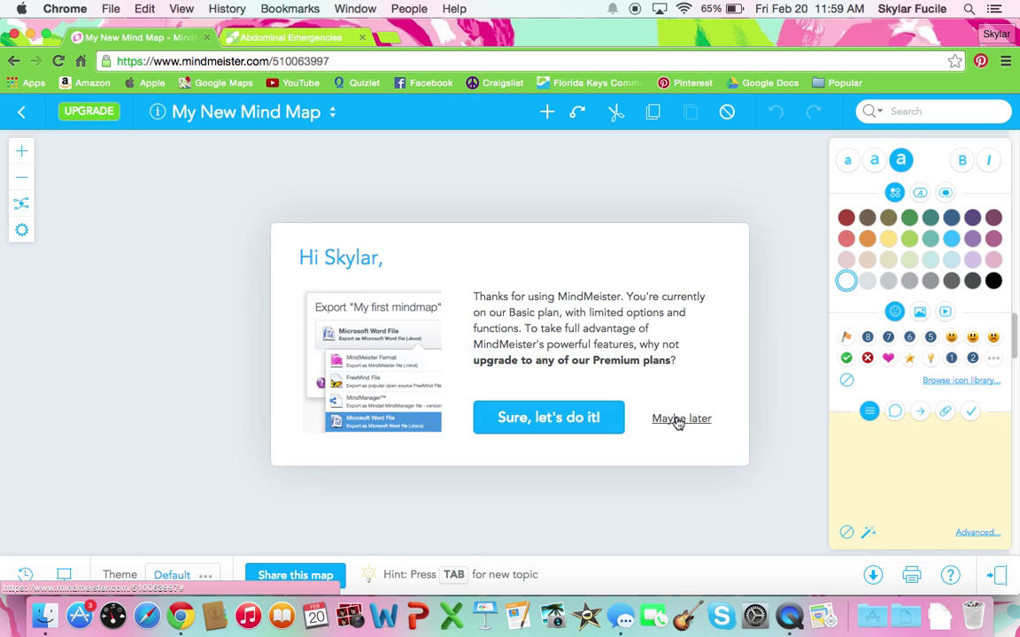
pyautogui.click(678, 419)
# - Rename the central topic of the new mind map to "Key West"
pyautogui.doubleClick(421, 358)
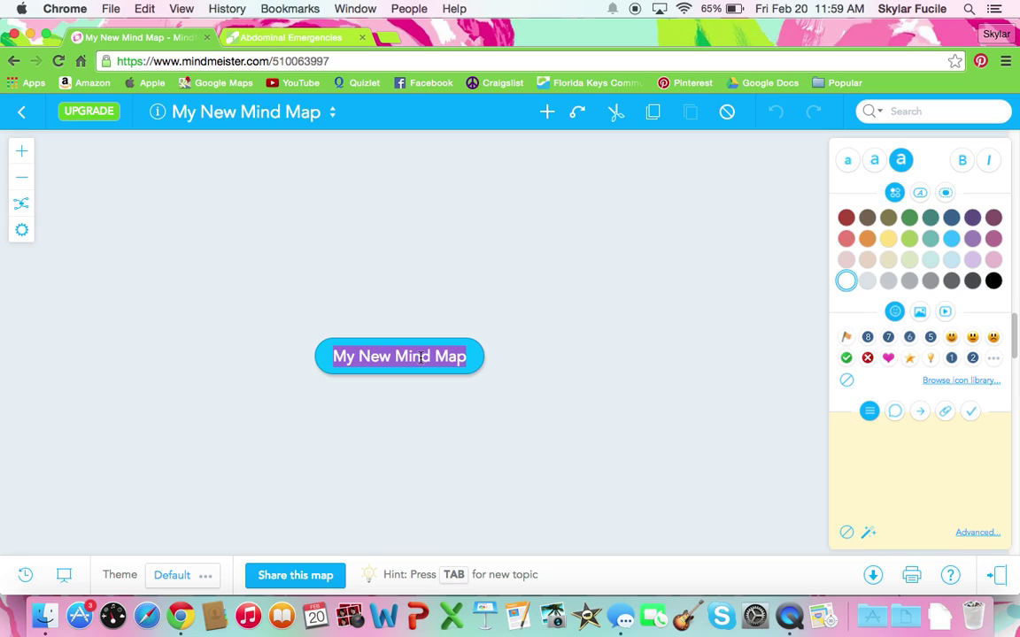
pyautogui.write('Key West')
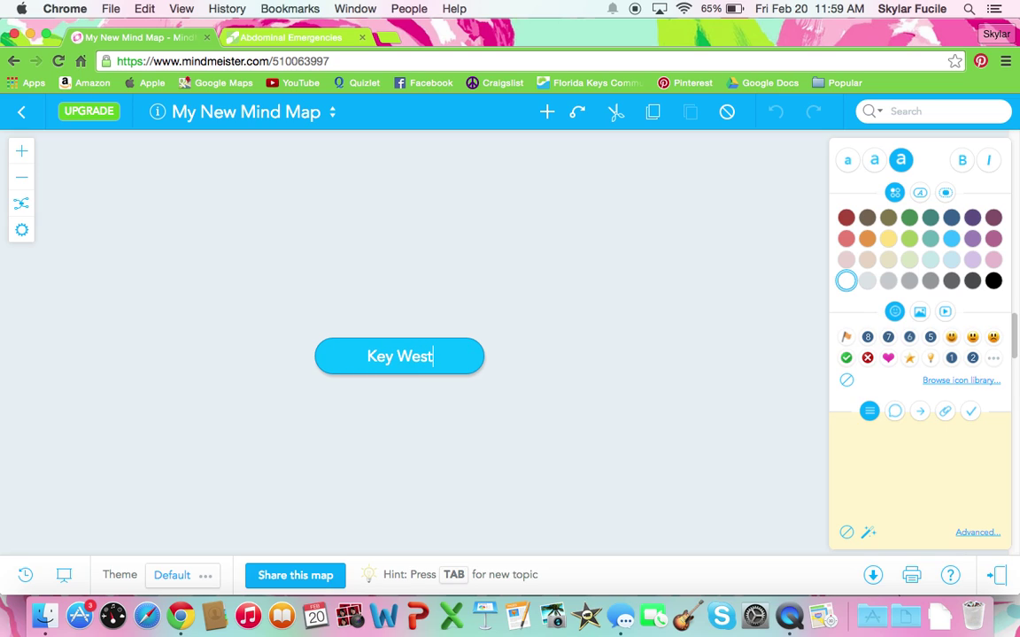
pyautogui.press('Return')
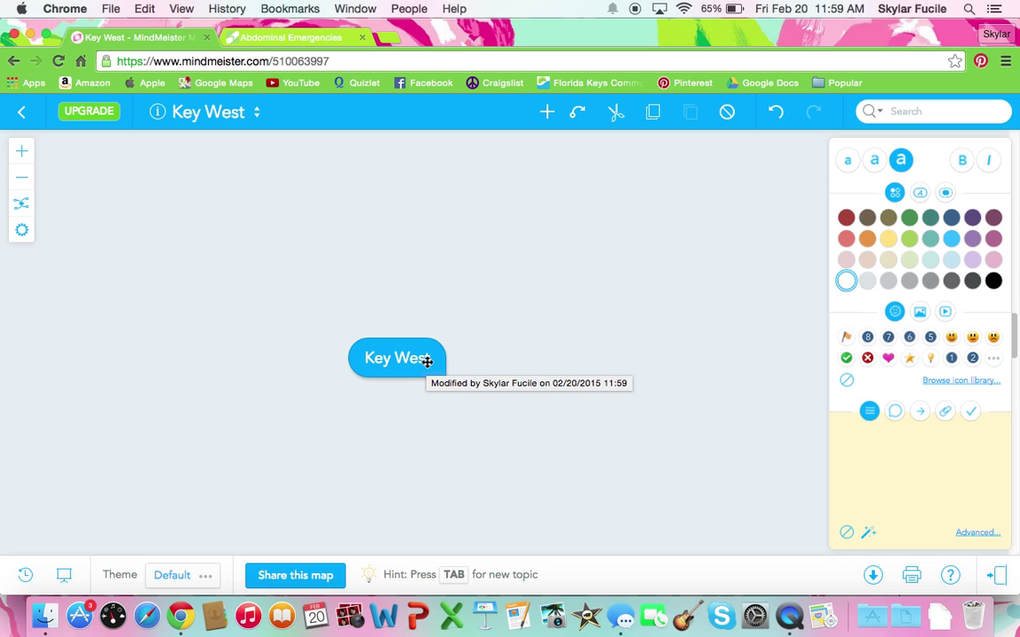
# - Add a first branch named "Location" to the Key West central topic
pyautogui.doubleClick(427, 362)
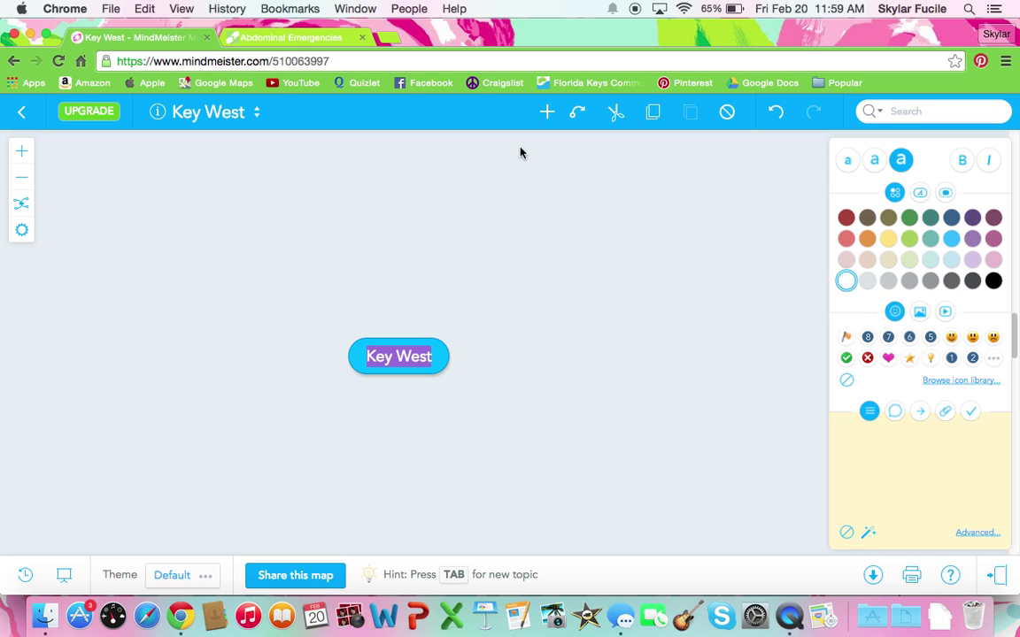
pyautogui.click(547, 112)
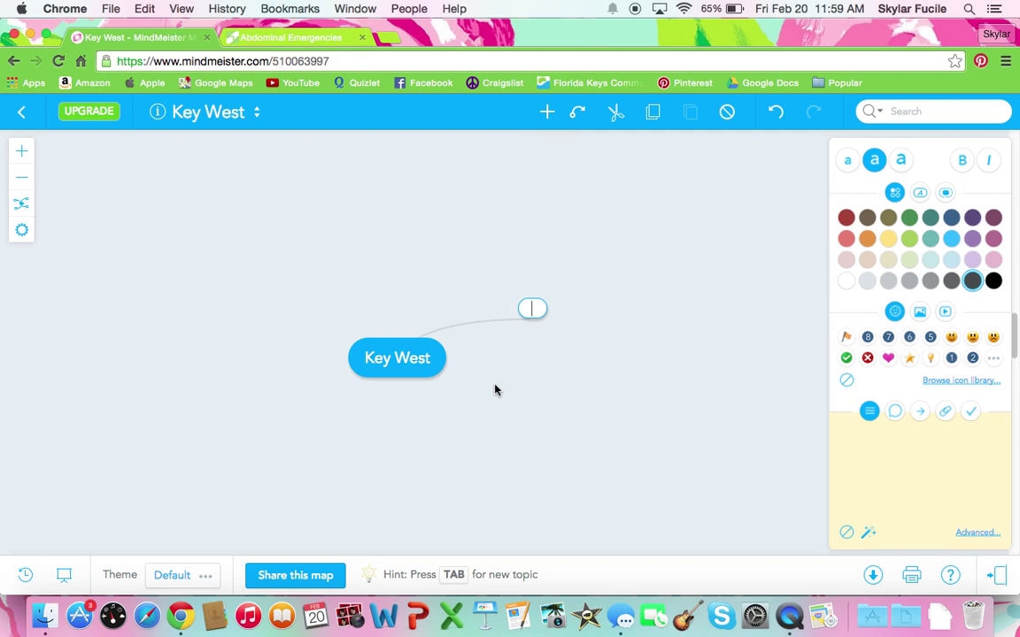
pyautogui.write('Location')
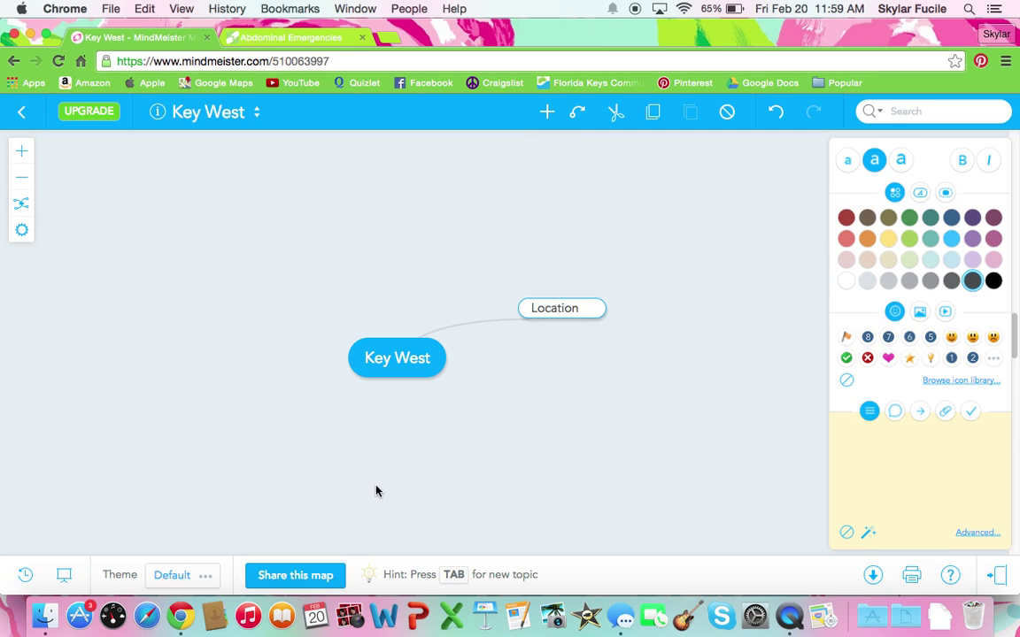
# - Add a second branch named "Activities" to the Key West topic, correcting its spelling with the suggested word
pyautogui.click(397, 355)
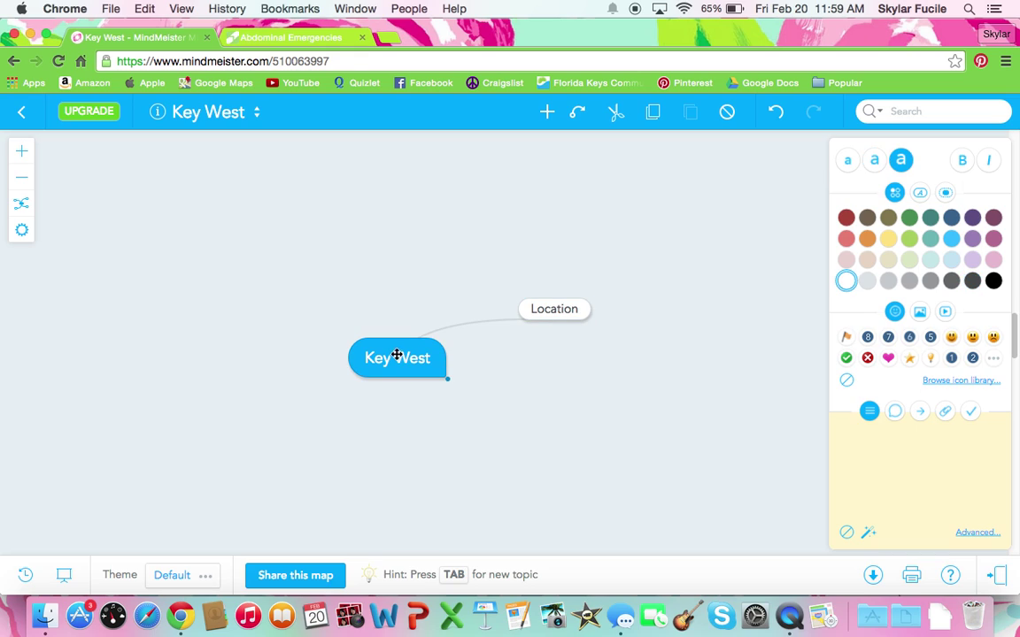
pyautogui.click(546, 111)
pyautogui.write('Activie')
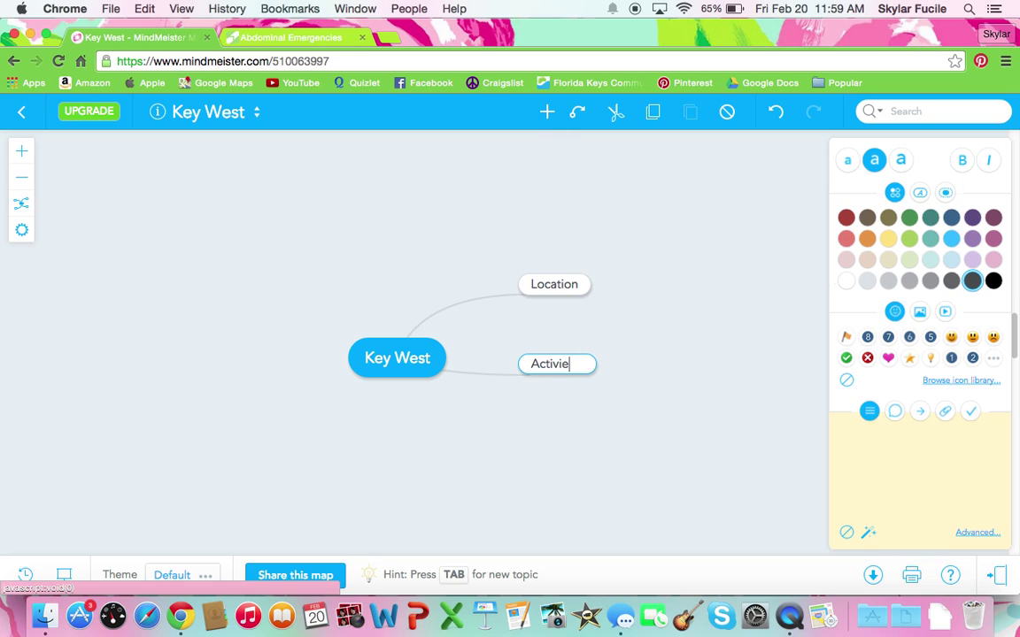
pyautogui.press('BackSpace')
pyautogui.press('BackSpace')
pyautogui.write('ties')
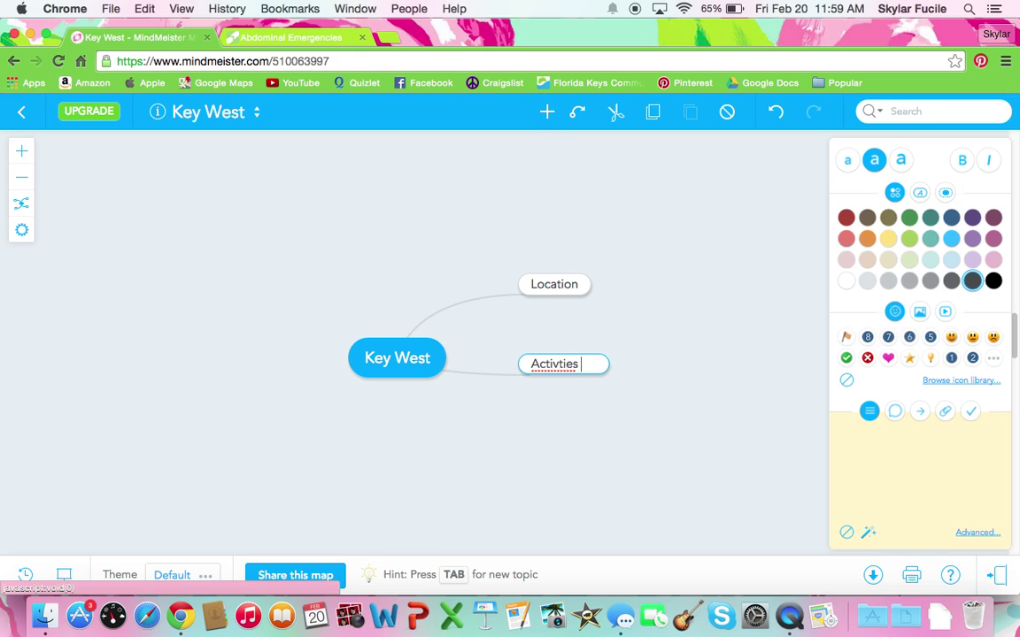
pyautogui.rightClick(549, 364)
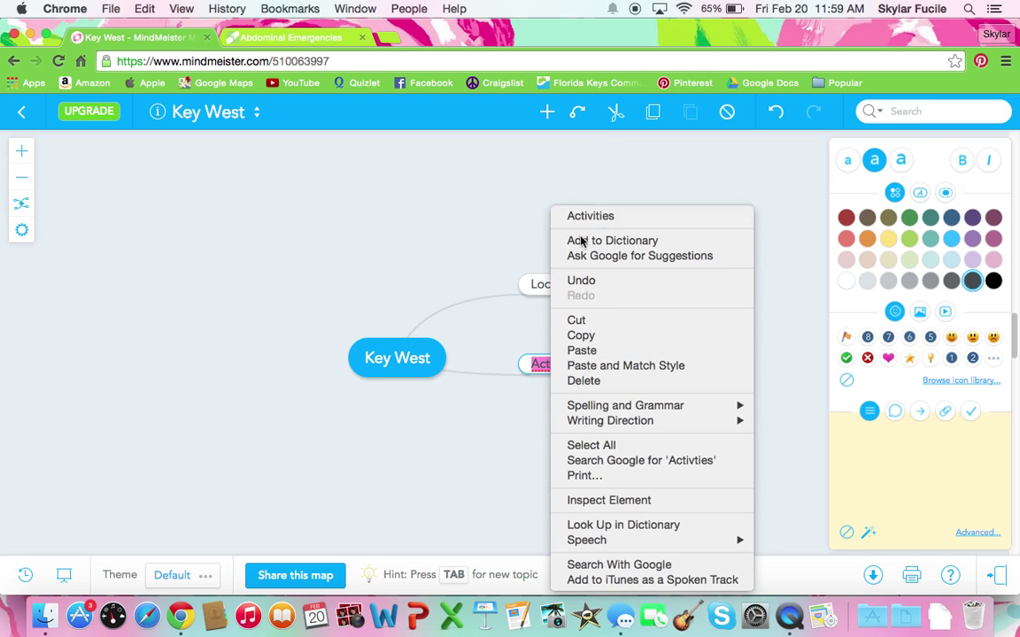
pyautogui.click(580, 214)
# - Add a third branch named "Resturants" to the Key West central topic
pyautogui.click(385, 372)
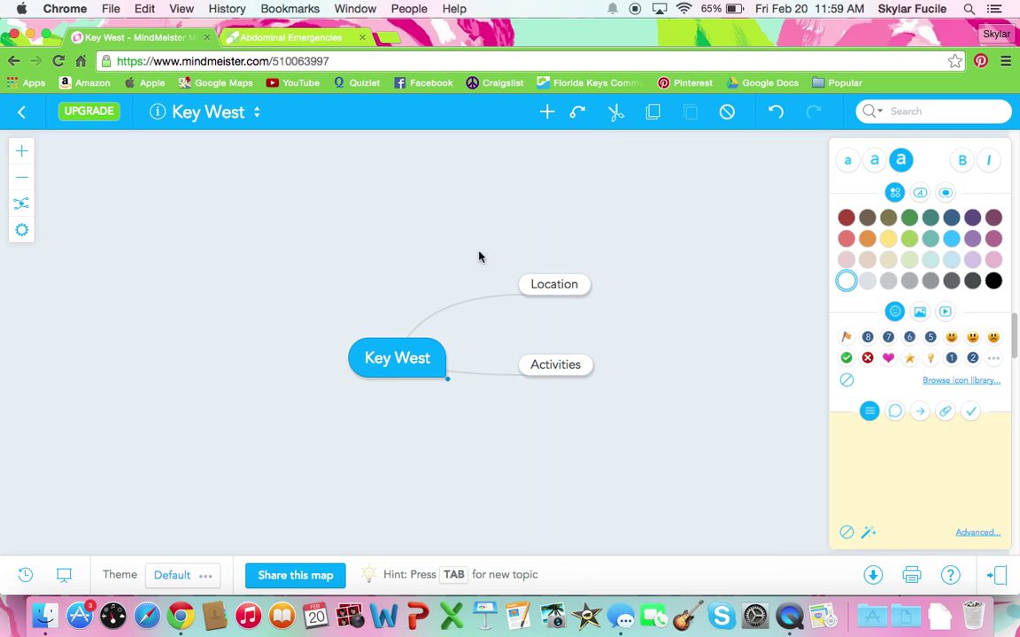
pyautogui.click(545, 115)
pyautogui.write('Res')
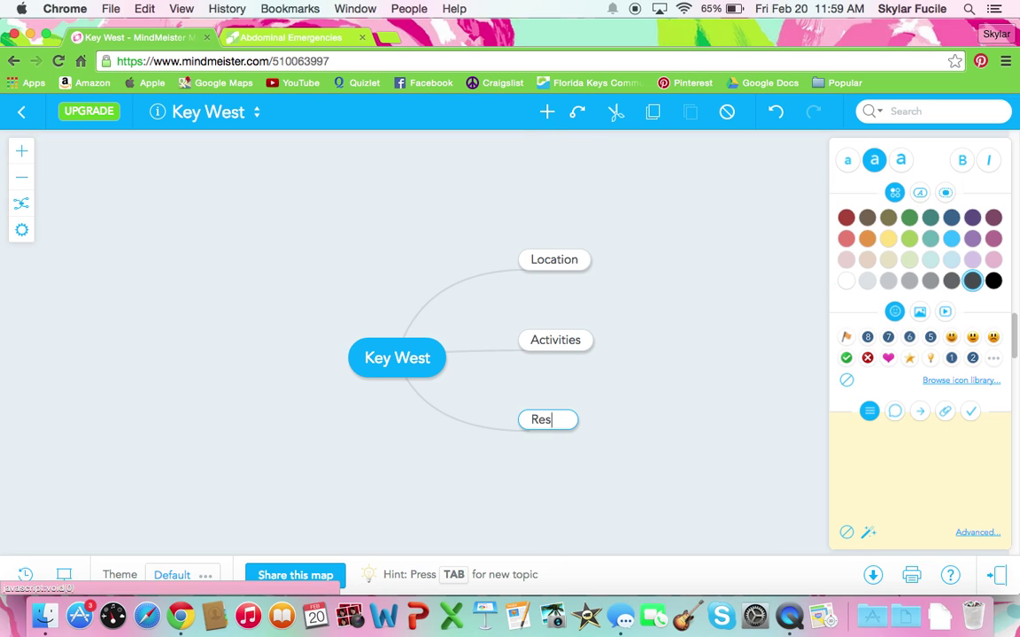
pyautogui.write('turants')
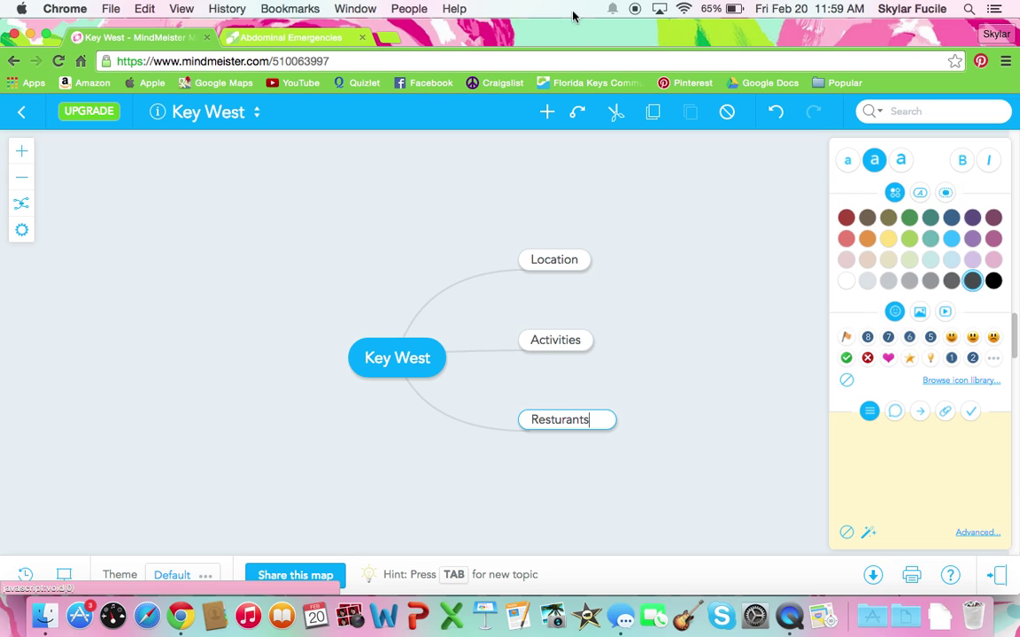
pyautogui.click(399, 354)
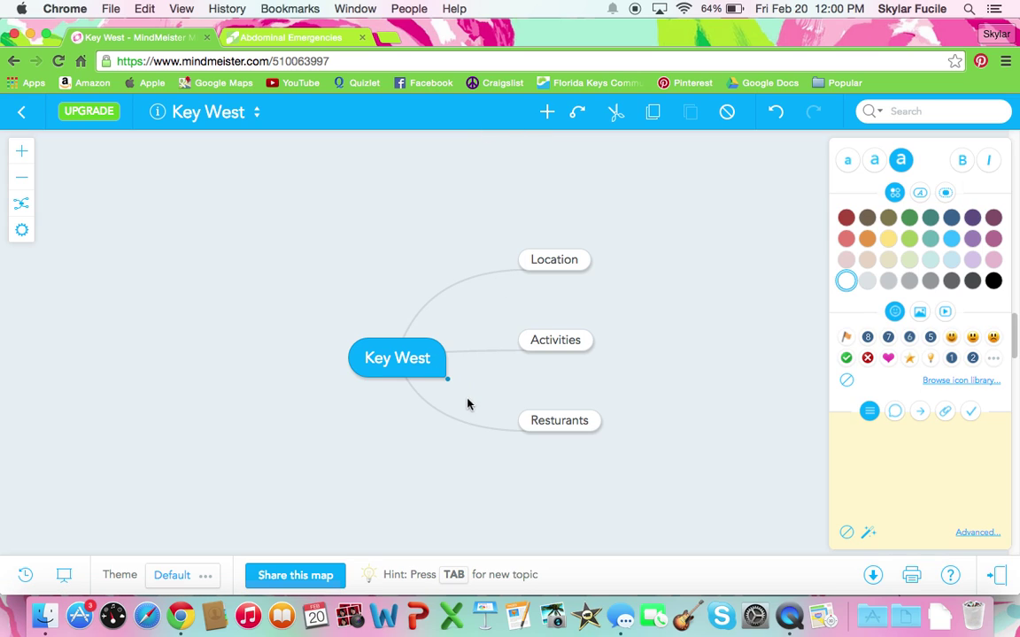
# - Add the subtopic "Southern most point in the continental US" to Location, accepting the spelling suggestion for "continental"
pyautogui.click(570, 262)
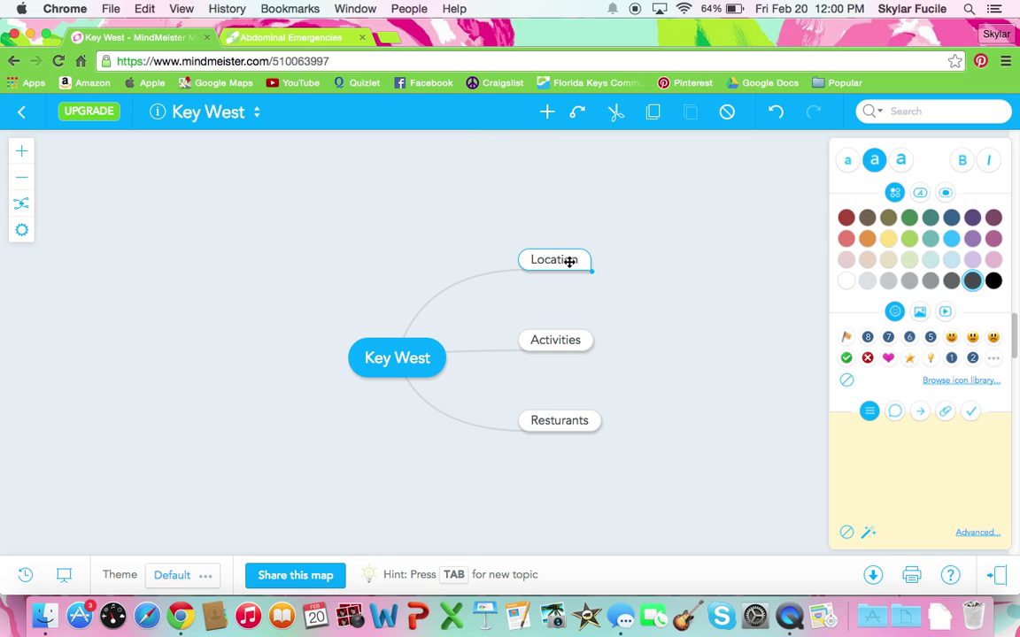
pyautogui.click(546, 112)
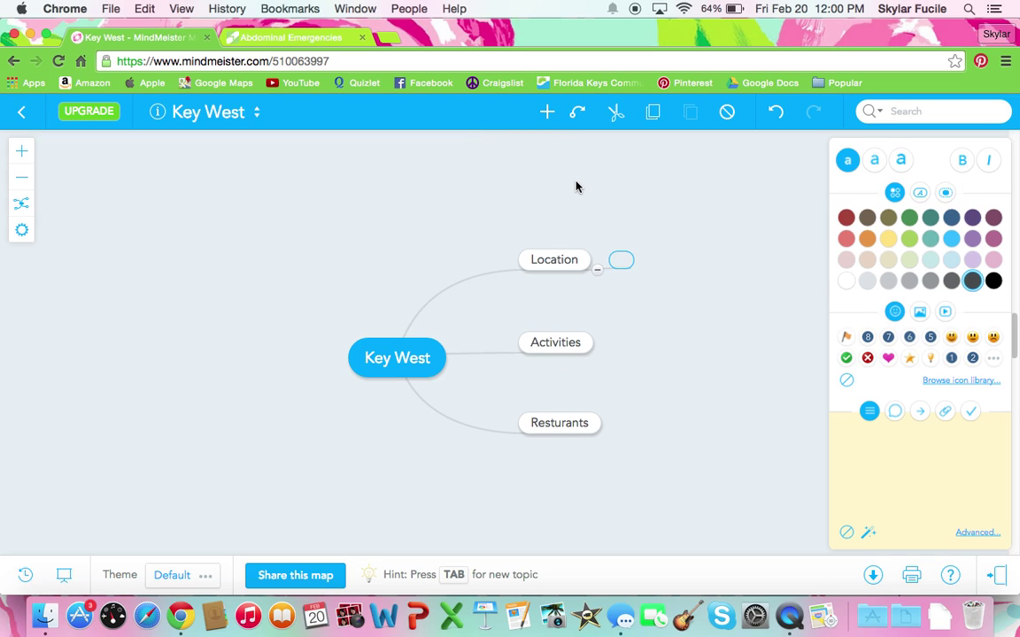
pyautogui.write('Southern most p')
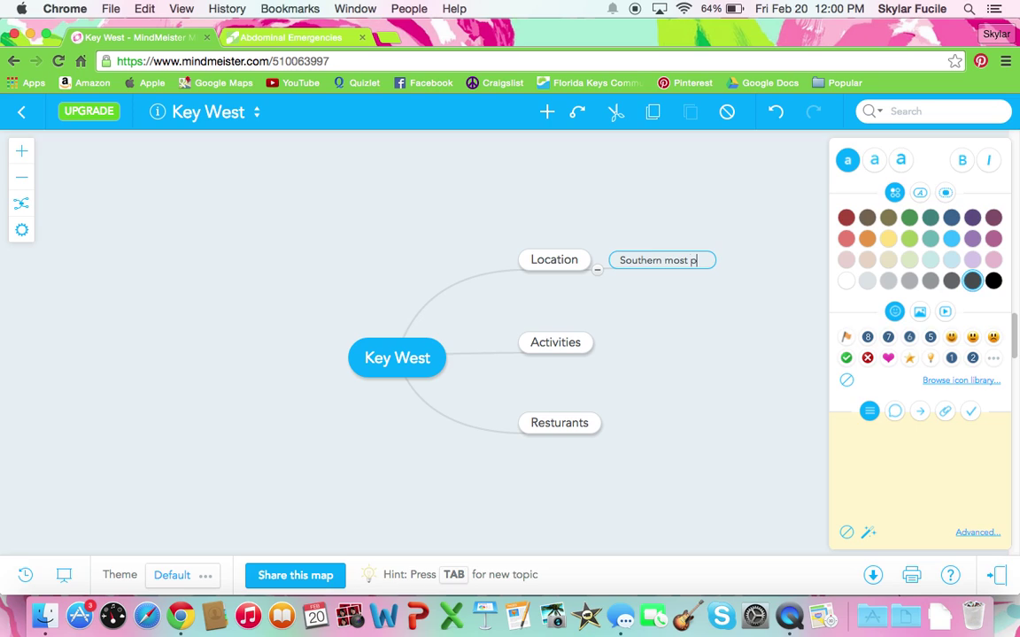
pyautogui.write('loint in the continential US')
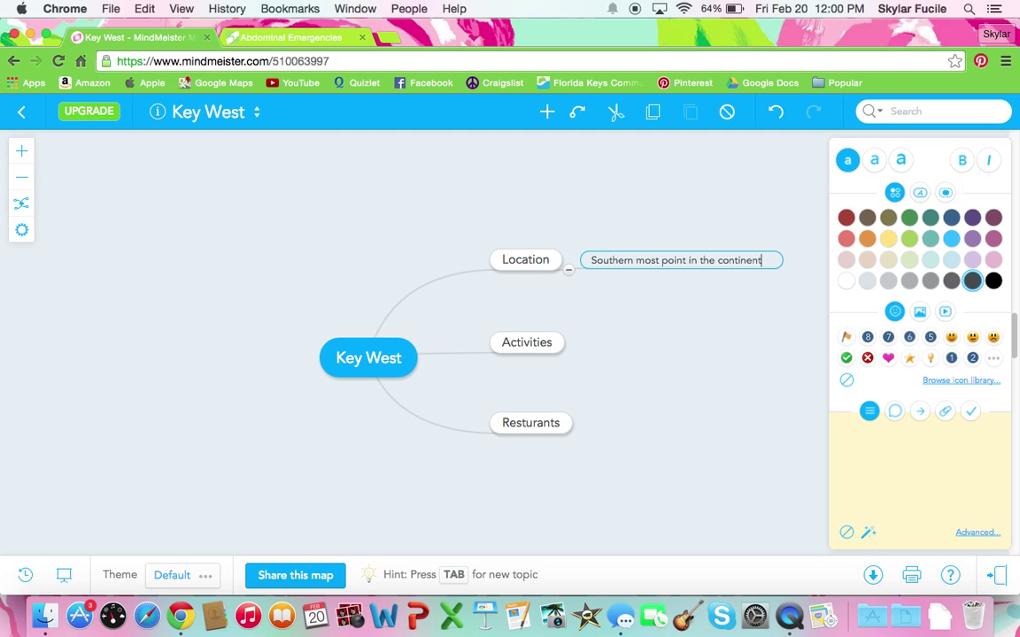
pyautogui.rightClick(724, 259)
pyautogui.click(747, 216)
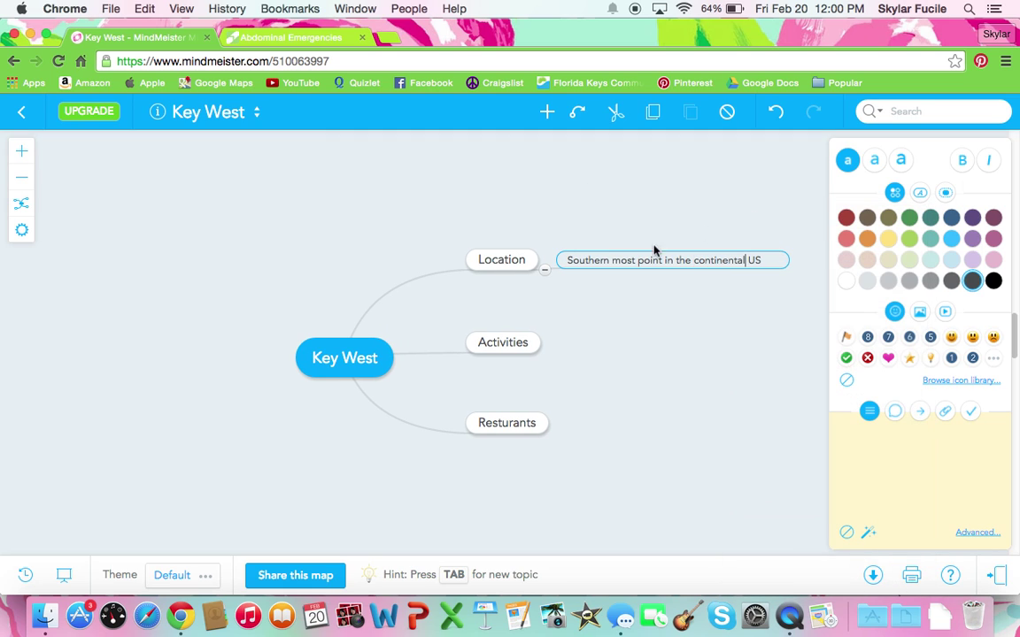
# - Add a subtopic named "Party Boat Fishing" to the Activities branch
pyautogui.click(496, 344)
pyautogui.click(546, 112)
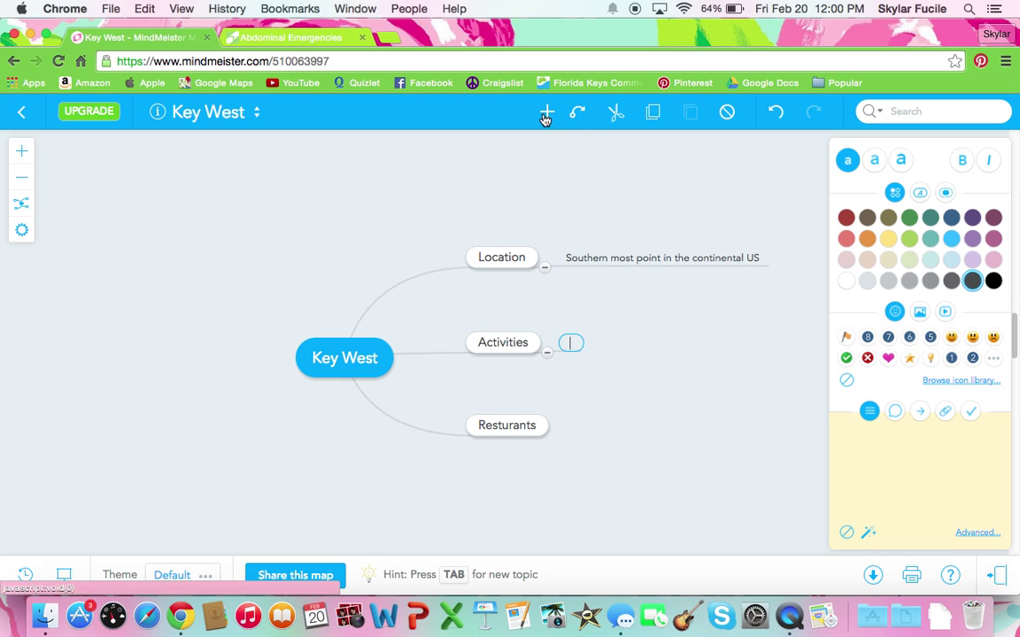
pyautogui.write('Party a')
pyautogui.press('BackSpace')
pyautogui.write('B')
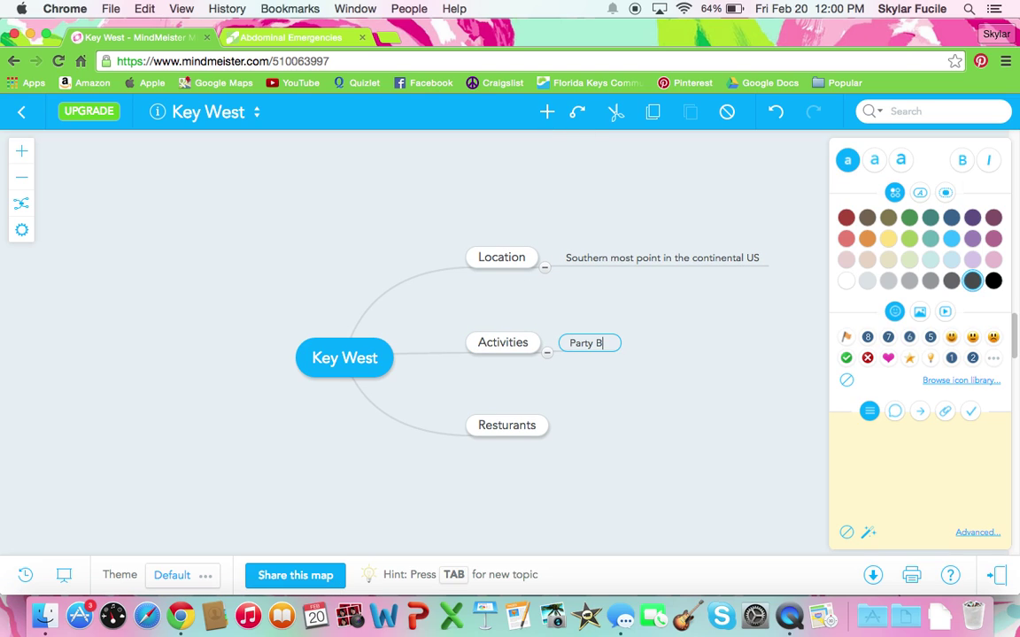
pyautogui.write('oat Fishing')
# - Add a subtopic named "Tortuga IV" to Party Boat Fishing, correcting the boat name's spelling with the suggested word
pyautogui.doubleClick(622, 346)
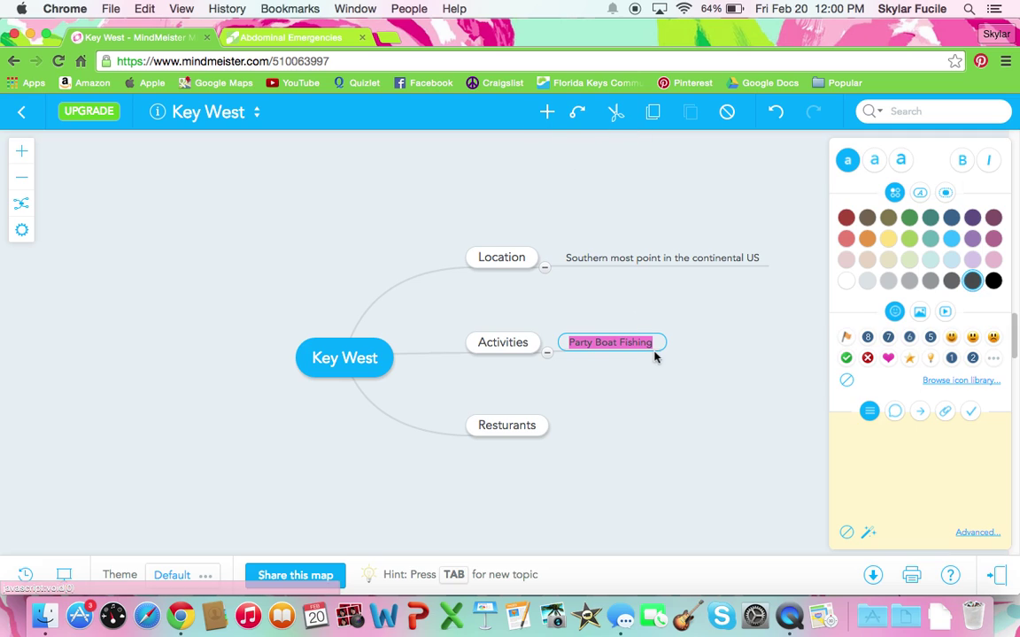
pyautogui.click(548, 115)
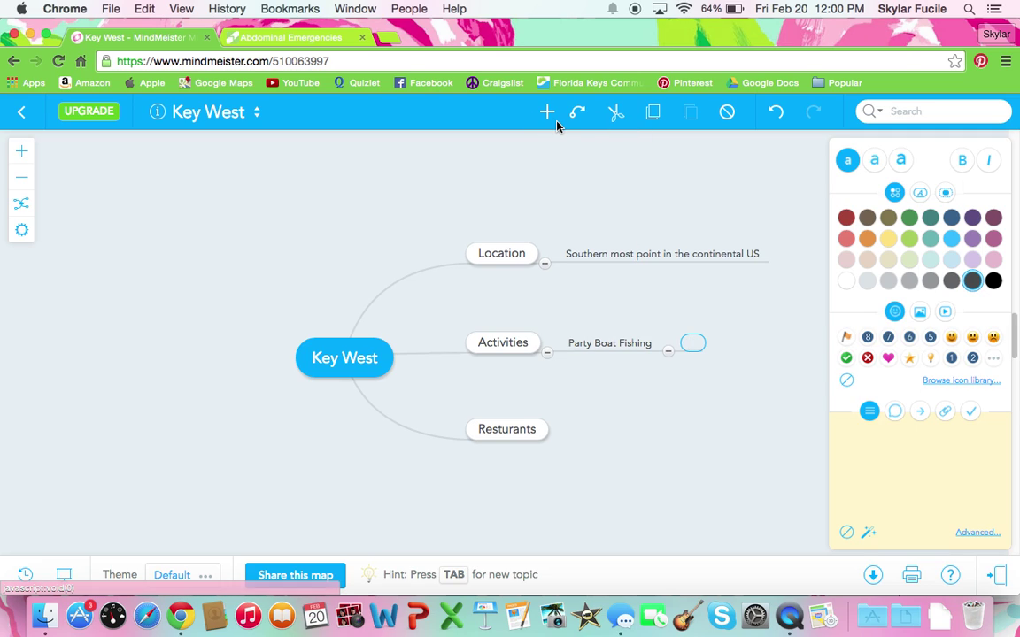
pyautogui.write('T')
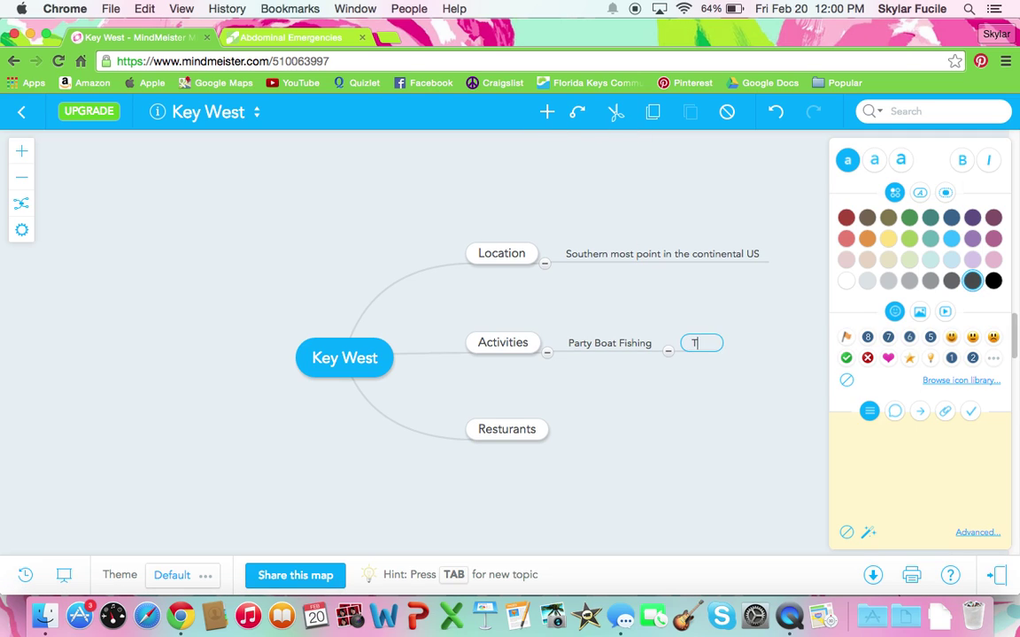
pyautogui.write('ortgua IV')
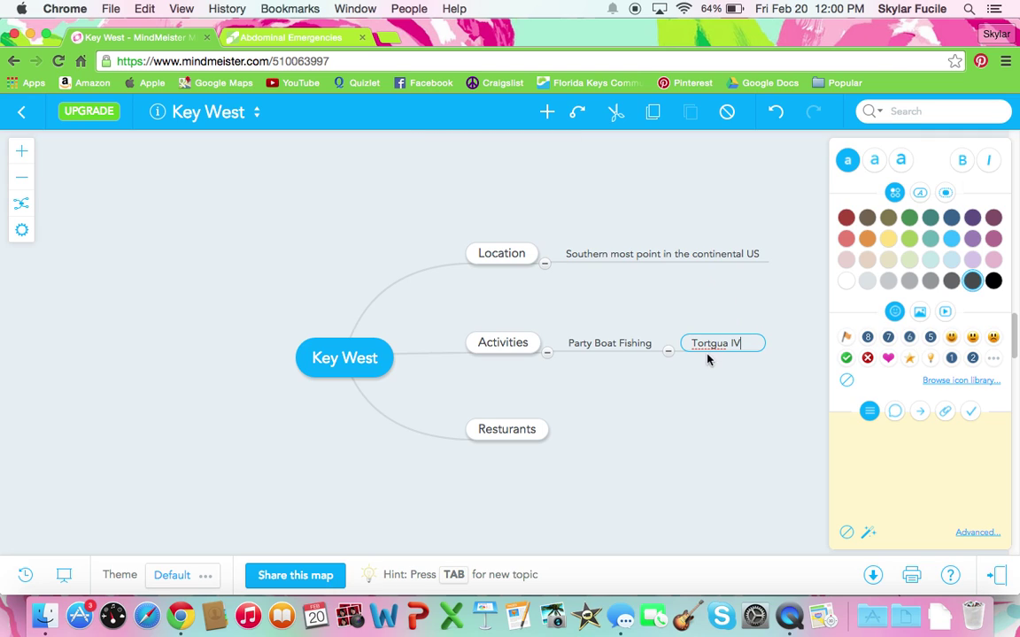
pyautogui.rightClick(708, 348)
pyautogui.click(744, 219)
# - Add a subtopic named "Conch Harbor Marina" to the Tortuga IV topic
pyautogui.click(548, 112)
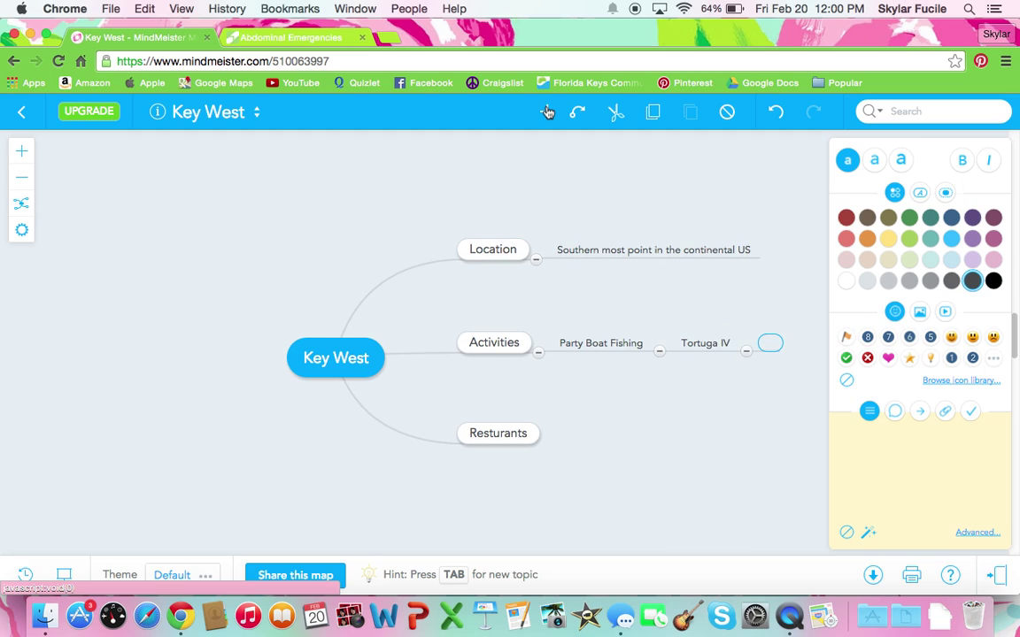
pyautogui.write('Conch Harb')
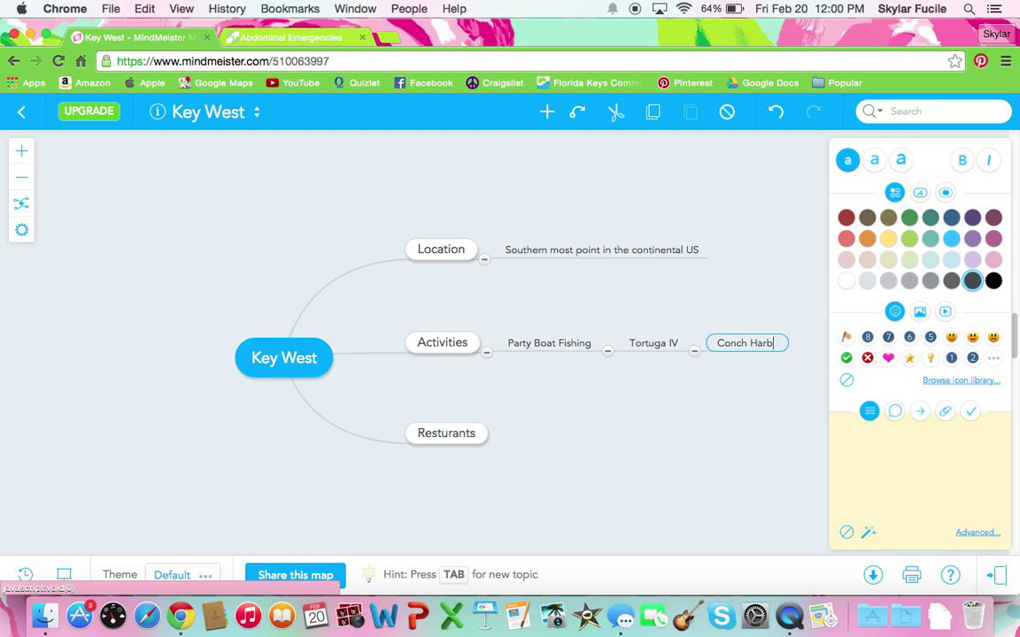
pyautogui.write('or Marina')
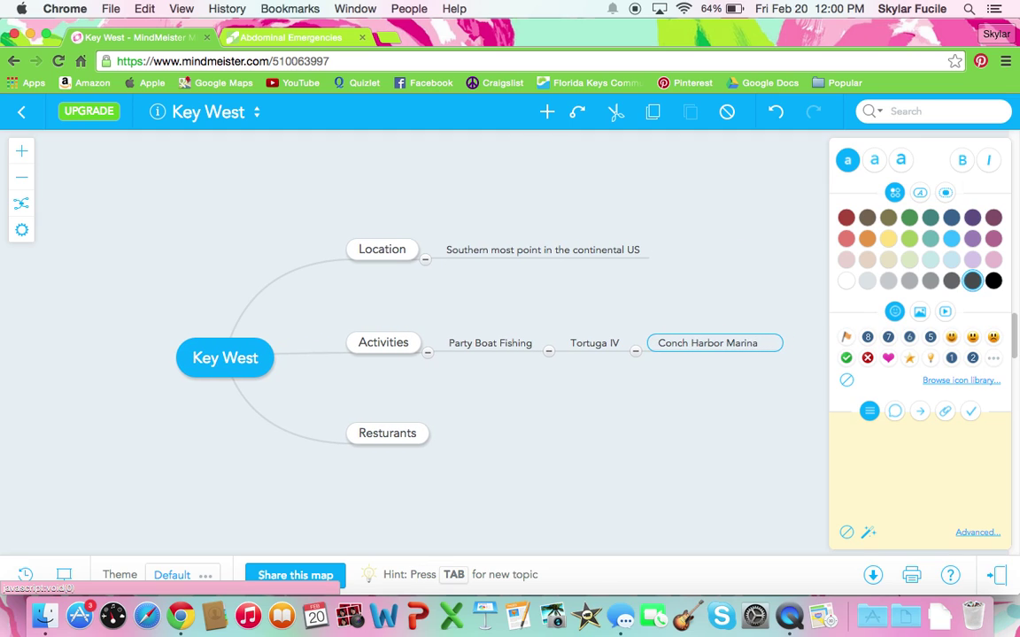
# - Add the subtopic "Blue Haven" to the Resturants branch and a "Breakfast & lunch" subtopic beneath it
pyautogui.click(391, 433)
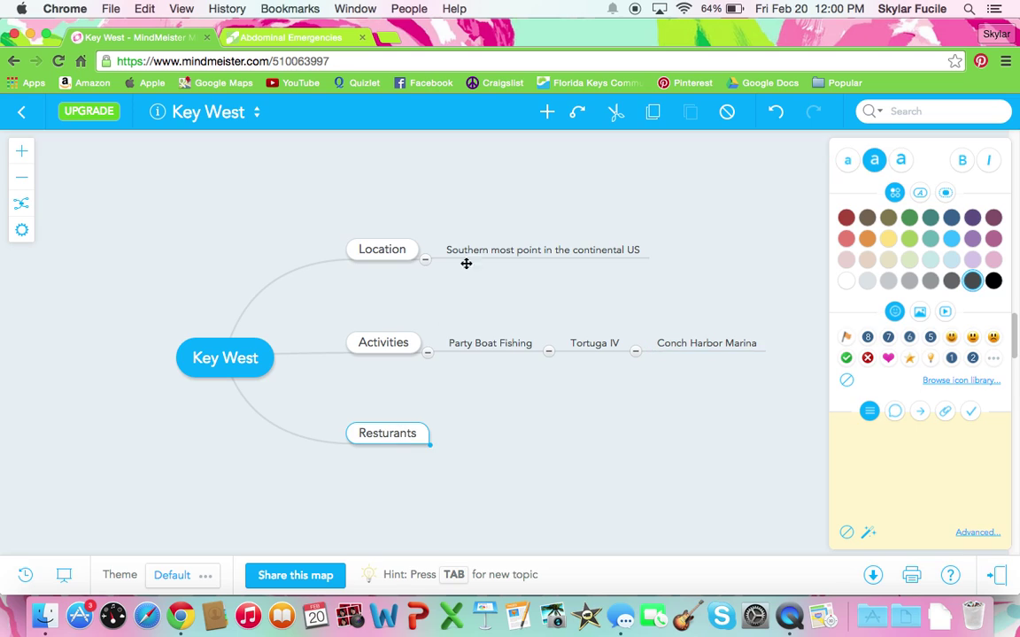
pyautogui.click(546, 109)
pyautogui.write('Blue Haven')
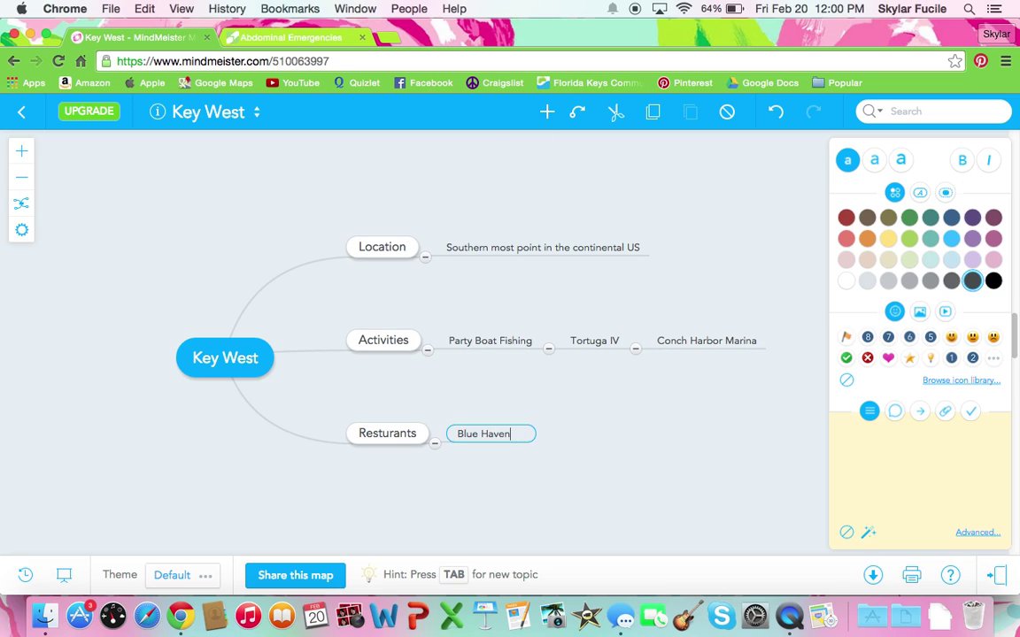
pyautogui.click(548, 113)
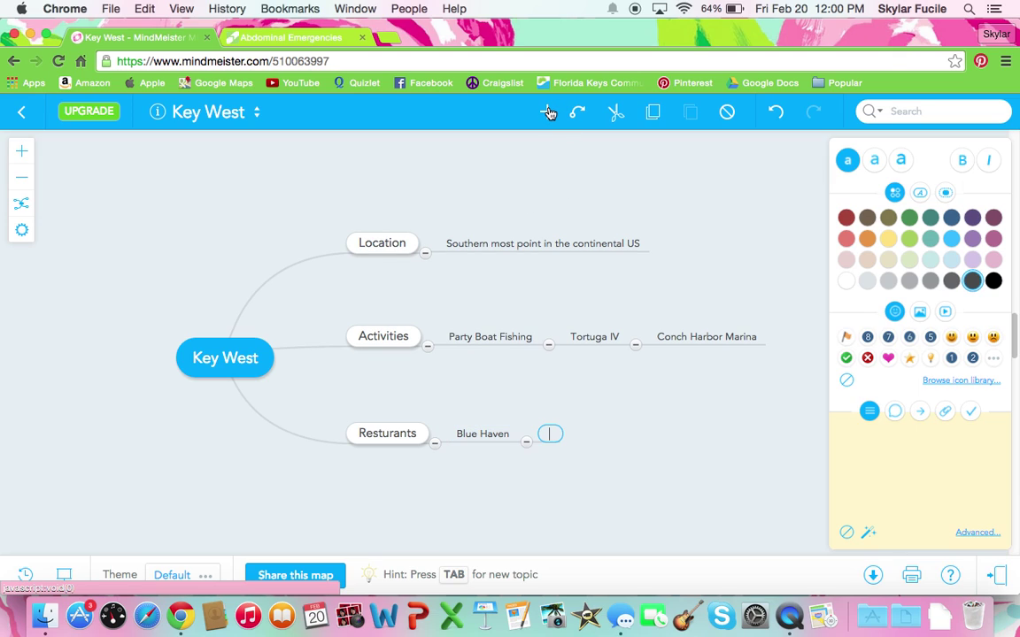
pyautogui.write('Breakfast & lunch')
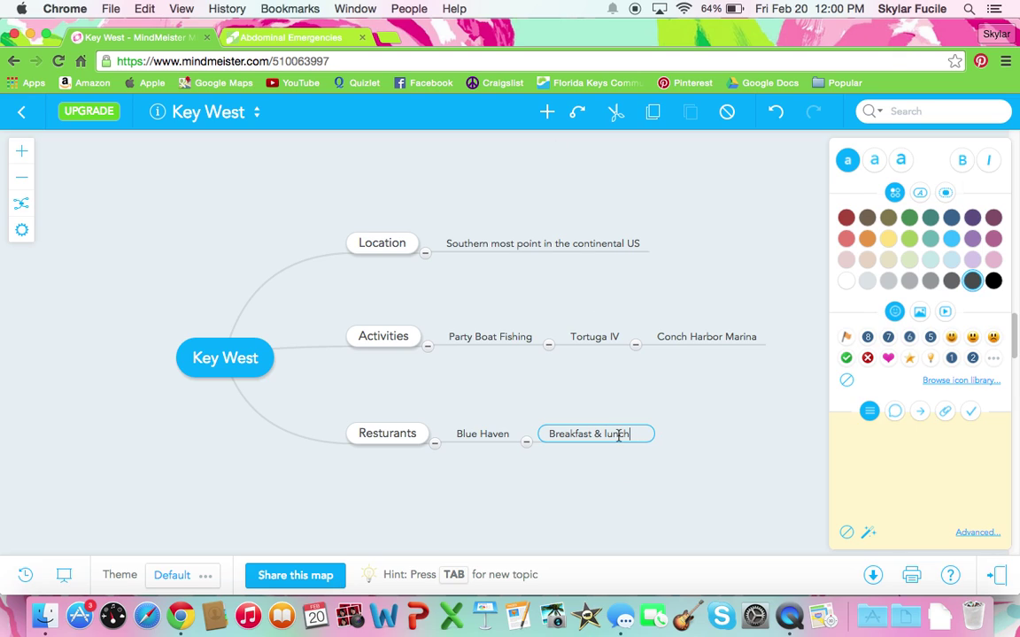
# - Add a subtopic named "Banana pancakes" beneath Breakfast & lunch
pyautogui.click(546, 111)
pyautogui.write('B')
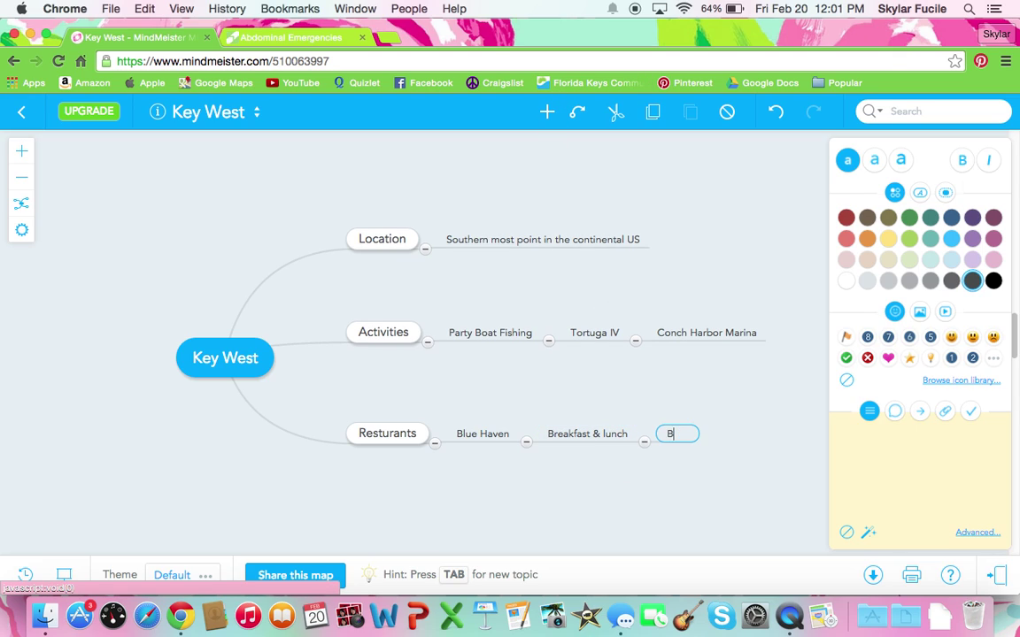
pyautogui.write('anana pancakes')
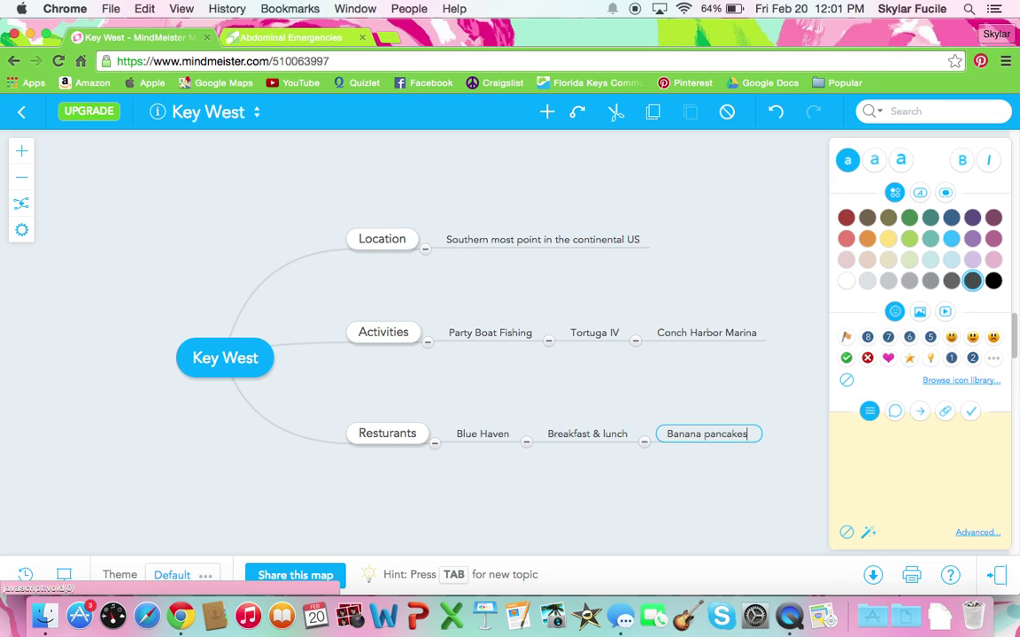
pyautogui.press('Return')
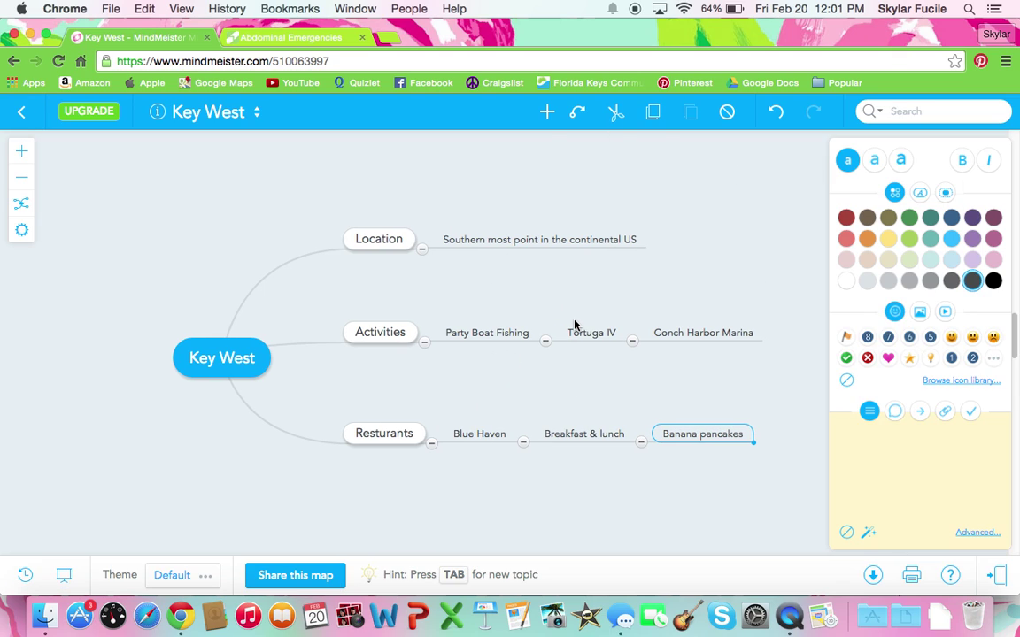
# - Change the map layout to Org chart
pyautogui.click(21, 206)
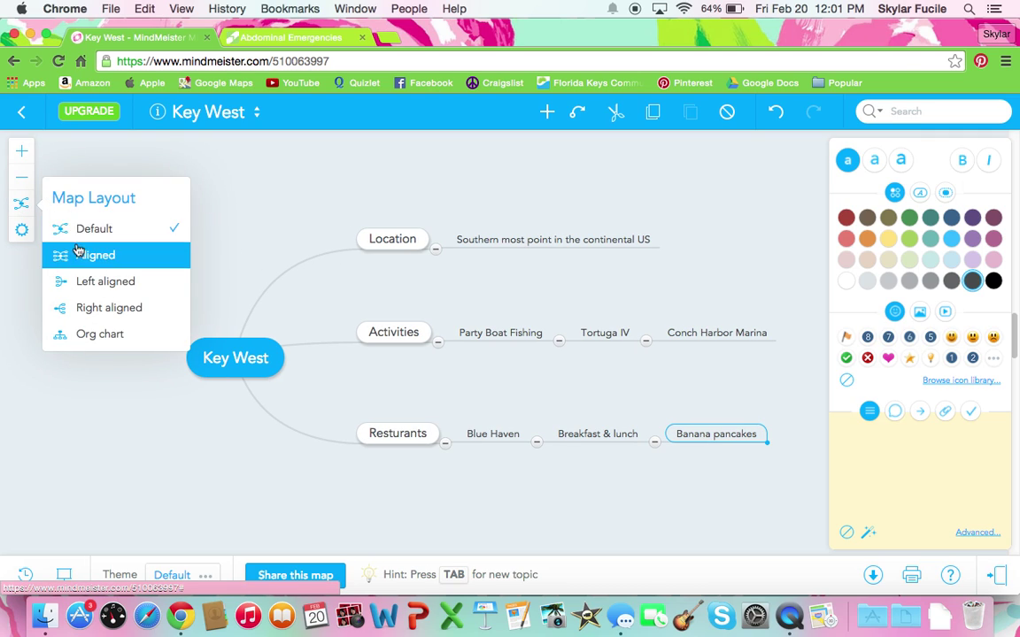
pyautogui.click(113, 334)
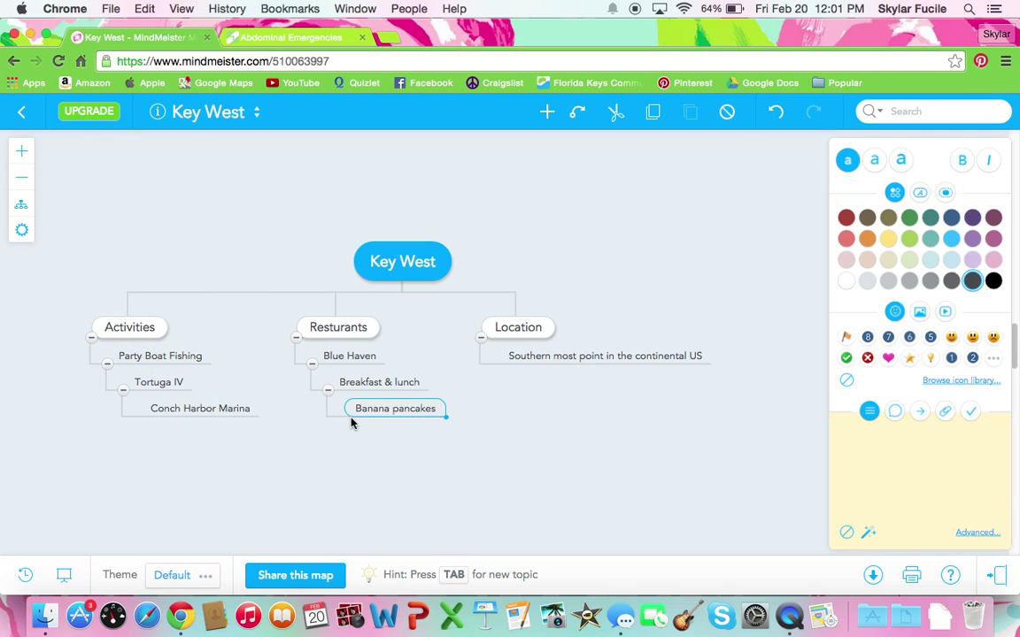
# - Add a second subtopic named "Sloppy Joes" to the Resturants branch
pyautogui.click(347, 330)
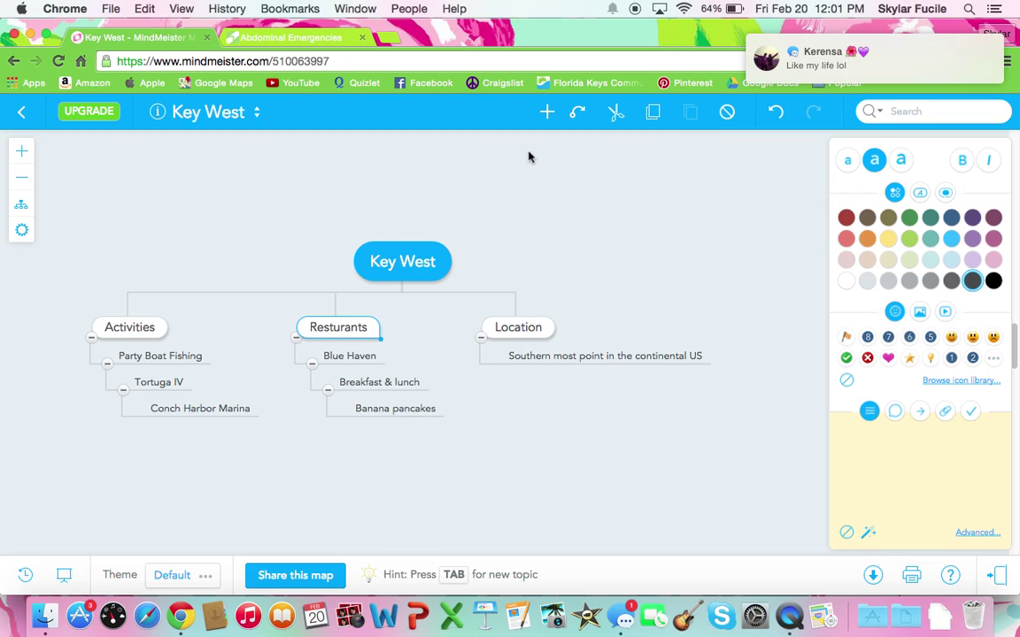
pyautogui.click(547, 113)
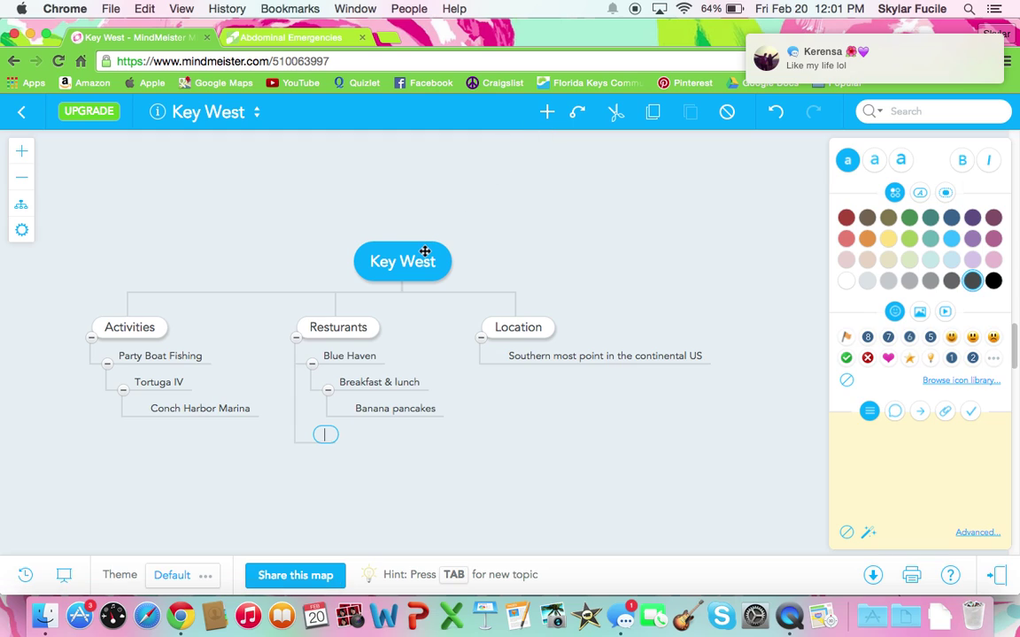
pyautogui.write('Slopp')
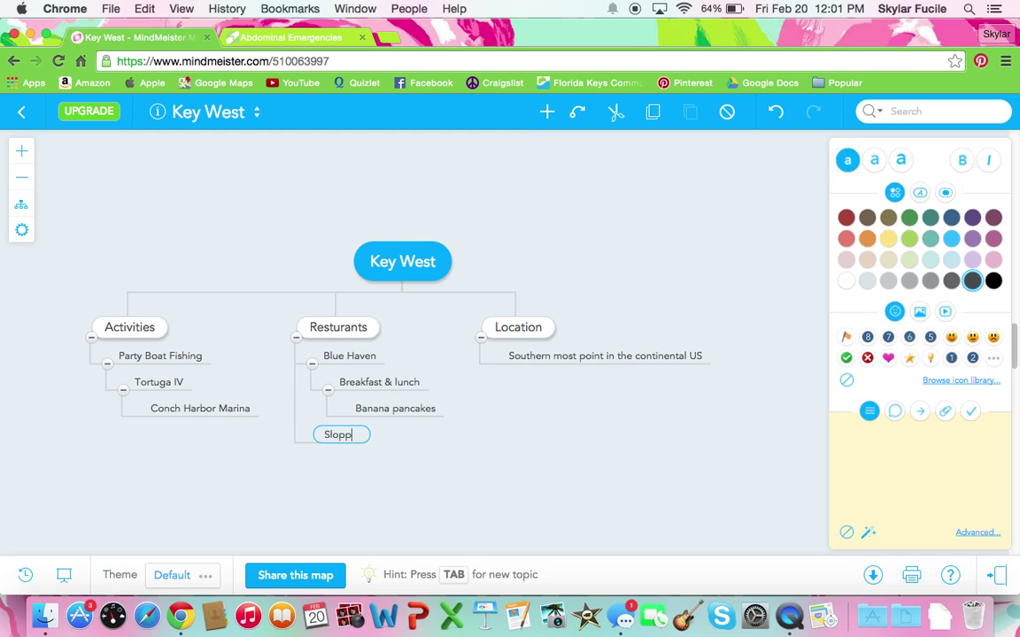
pyautogui.write('y Joes')
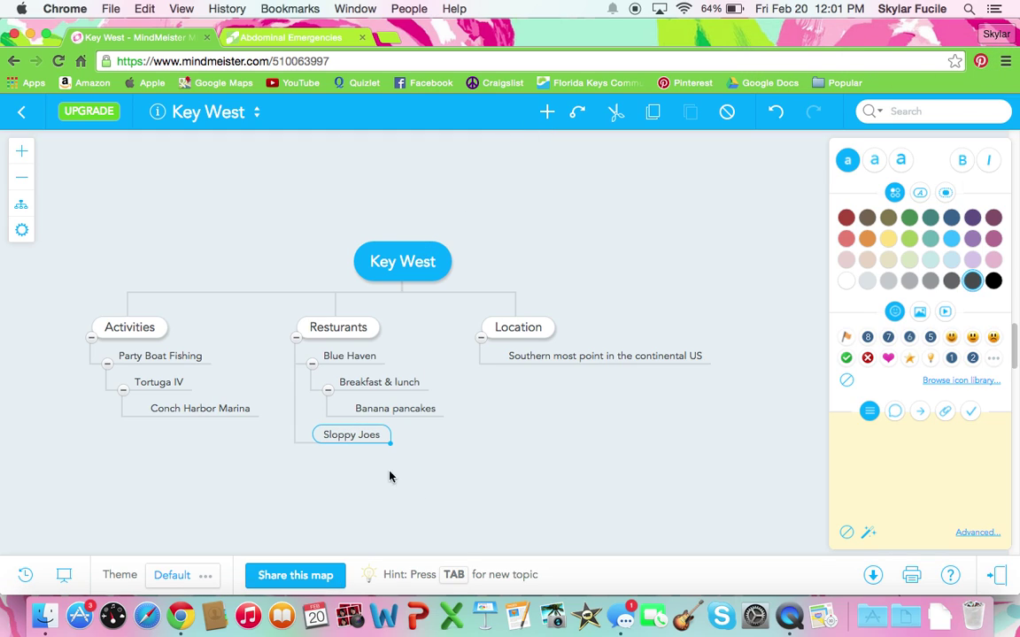
pyautogui.press('Return')
# - Add a subtopic named "Touristy" beneath Sloppy Joes
pyautogui.click(547, 112)
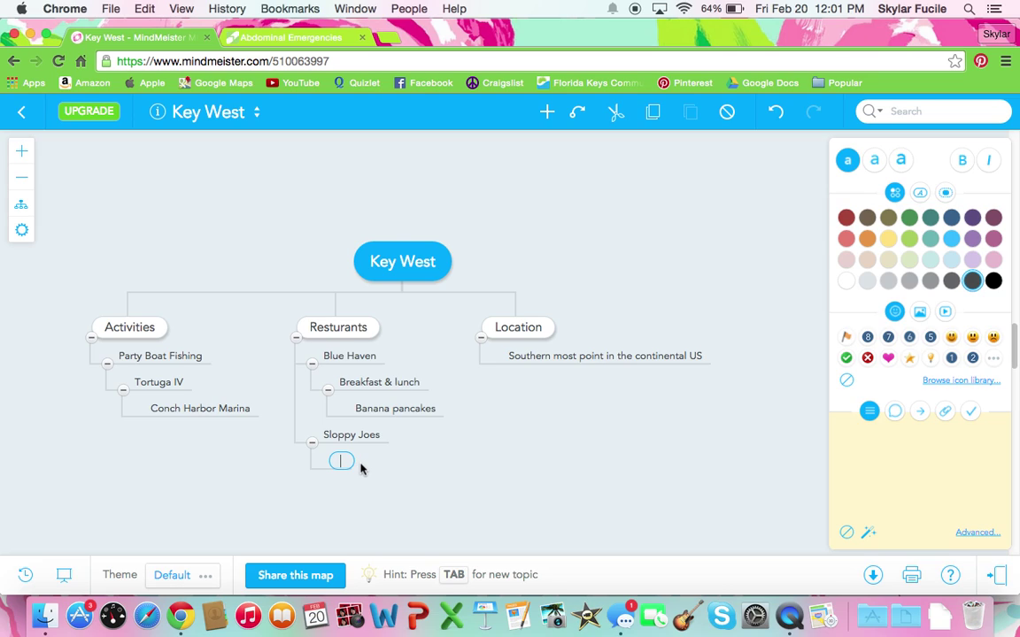
pyautogui.write('Tours')
pyautogui.press('BackSpace')
pyautogui.write('isty')
pyautogui.press('Return')
# - Add a subtopic named "Surrounded by water" to the Location branch
pyautogui.click(524, 326)
pyautogui.click(547, 111)
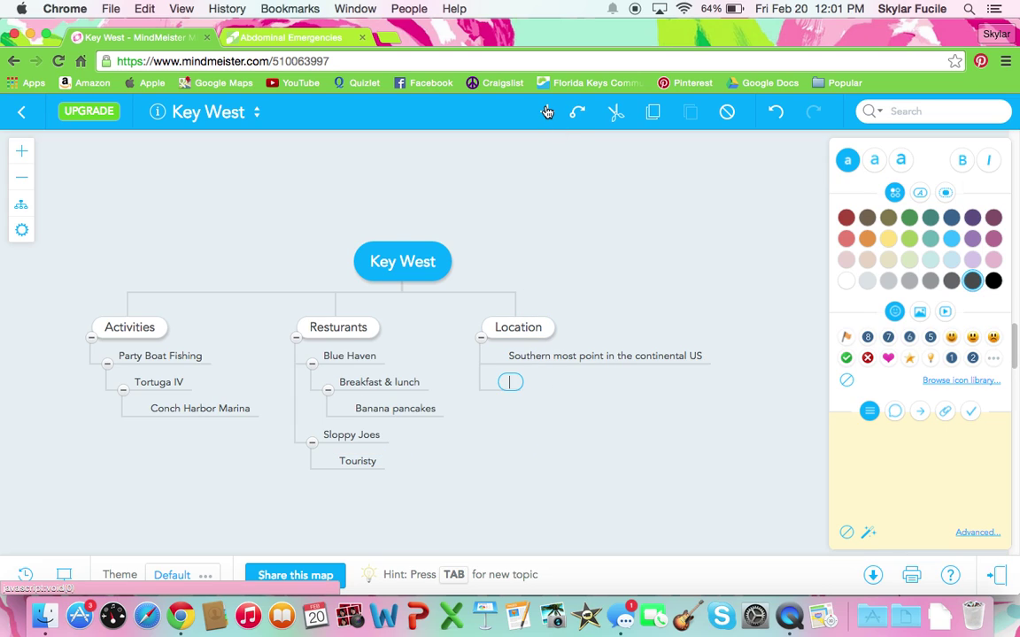
pyautogui.write('Surrounded by')
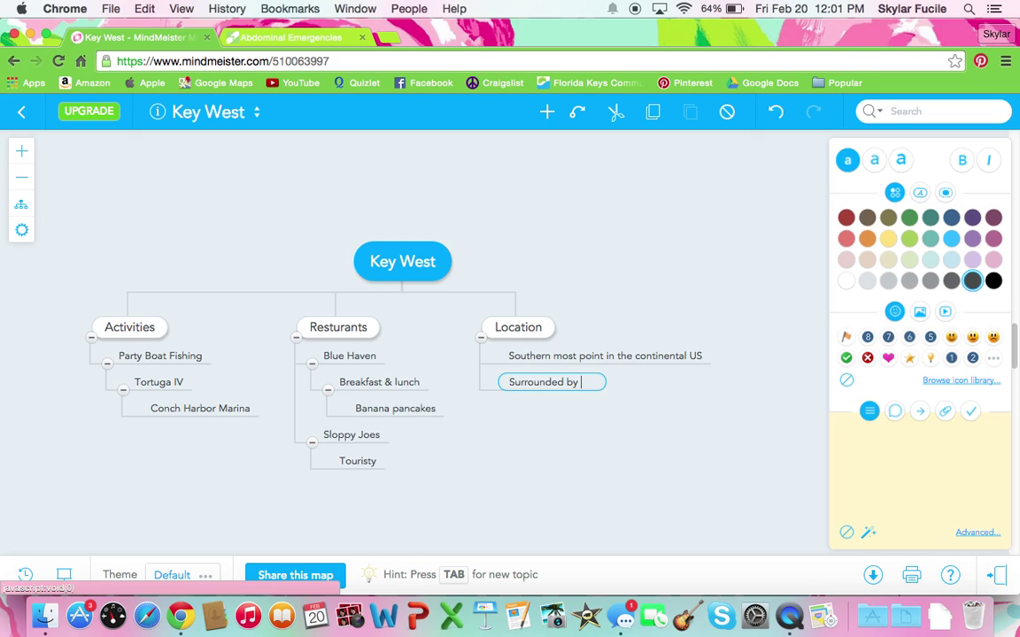
pyautogui.write('water')
pyautogui.press('Return')
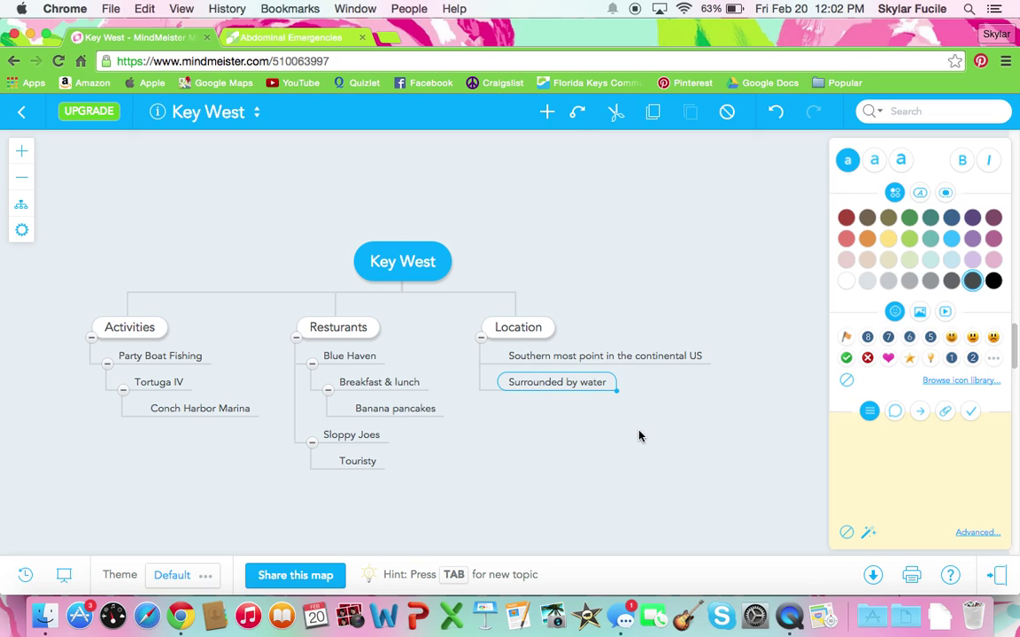
# - Add a subtopic named "Island" to the Location branch, below "Surrounded by water"
pyautogui.doubleClick(606, 381)
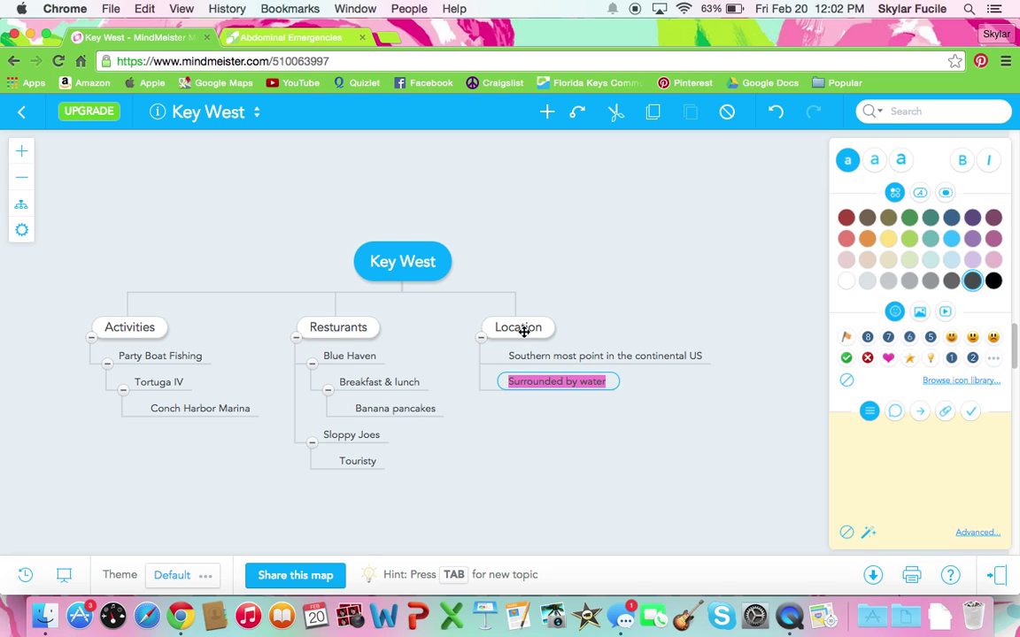
pyautogui.press('Return')
pyautogui.click(546, 112)
pyautogui.write('I')
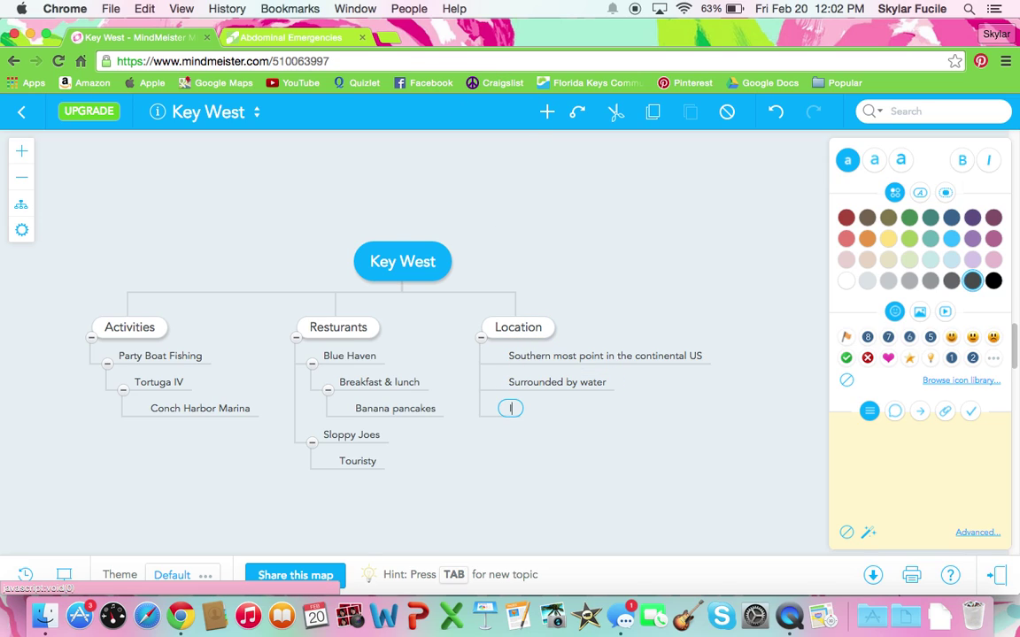
pyautogui.write('sland')
pyautogui.press('Return')
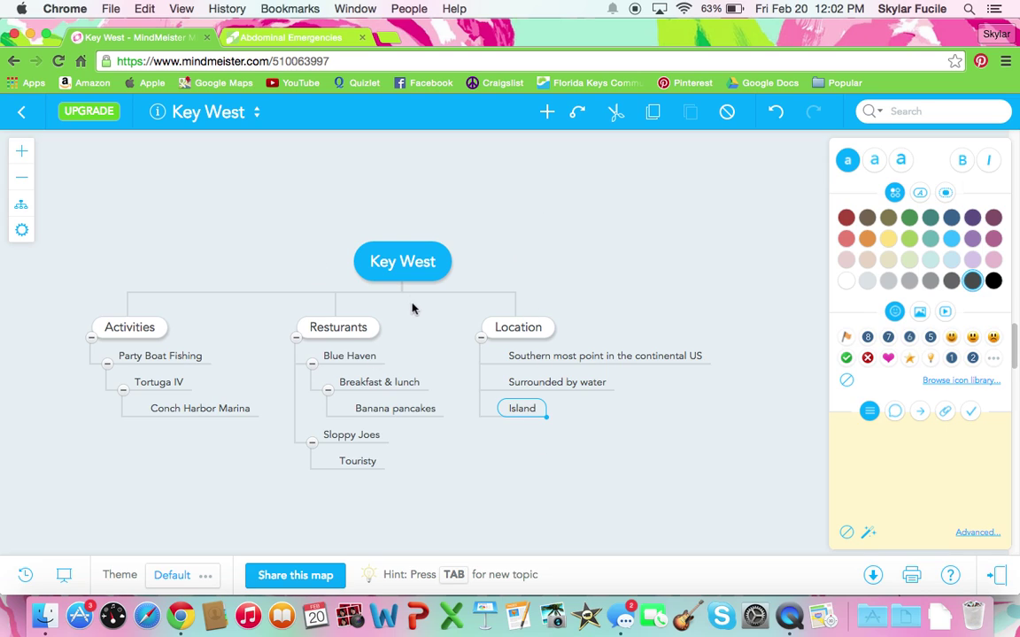
# - Try preset boundaries: red dashed around Resturants, green cloud around Location, yellow around Activities and solid grey around the "Southern most point" subtopic
pyautogui.click(340, 324)
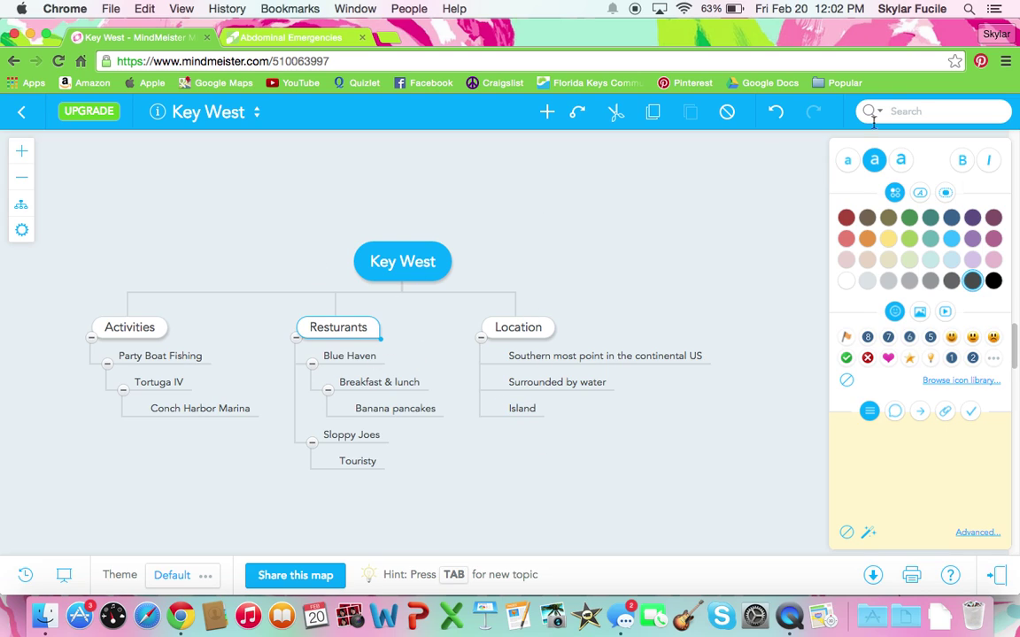
pyautogui.click(946, 194)
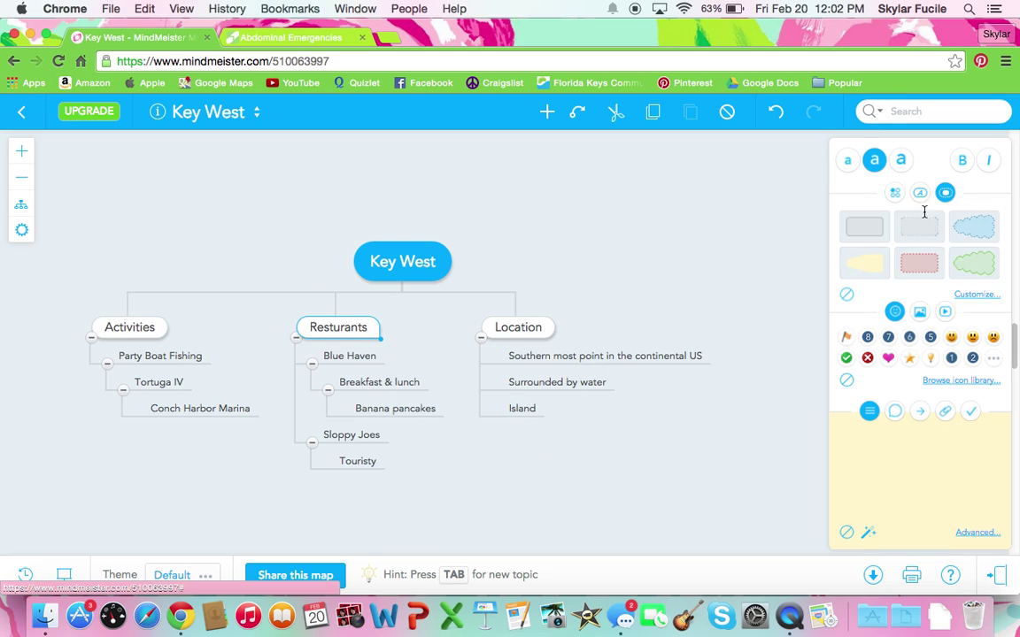
pyautogui.click(920, 263)
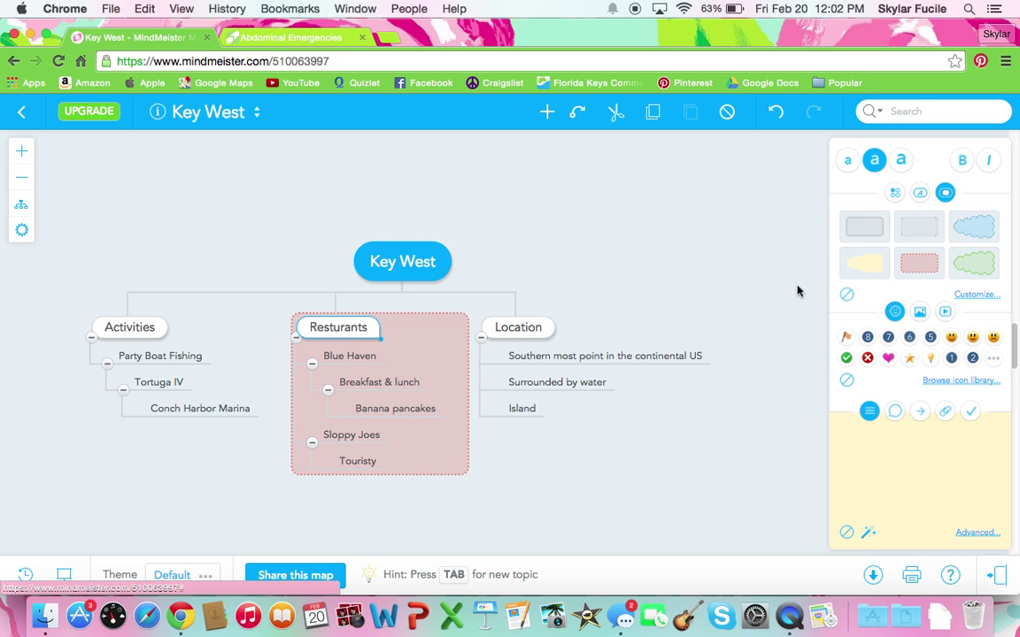
pyautogui.click(500, 327)
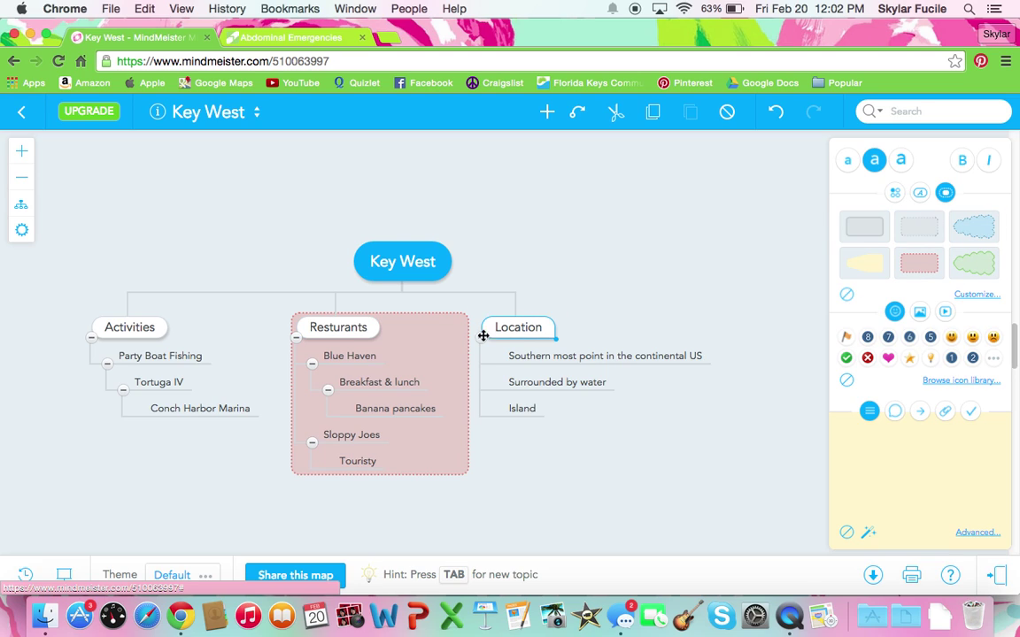
pyautogui.click(971, 263)
pyautogui.click(126, 328)
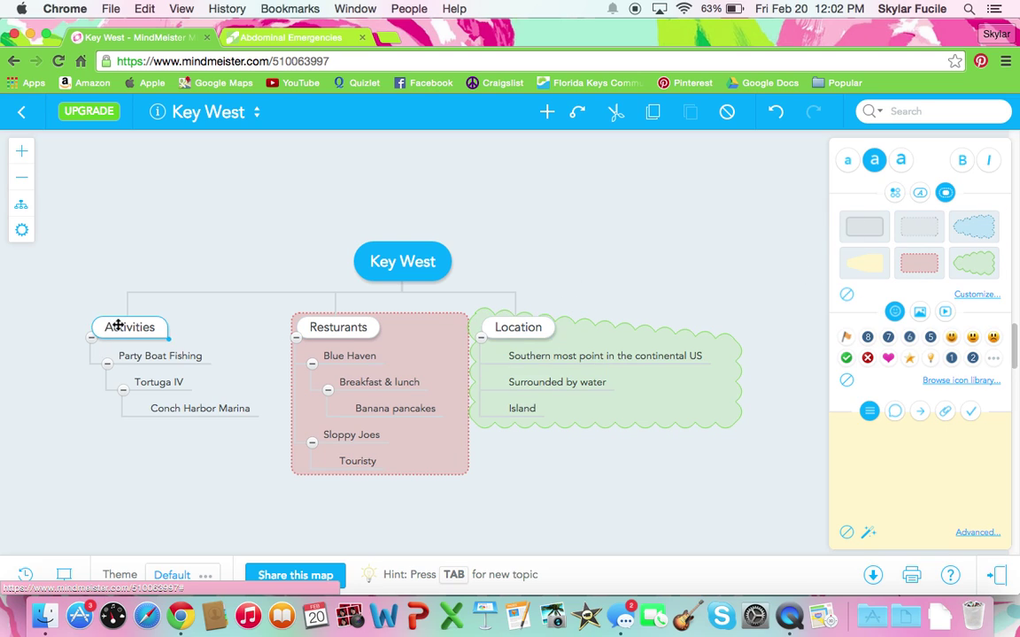
pyautogui.click(865, 261)
pyautogui.click(548, 362)
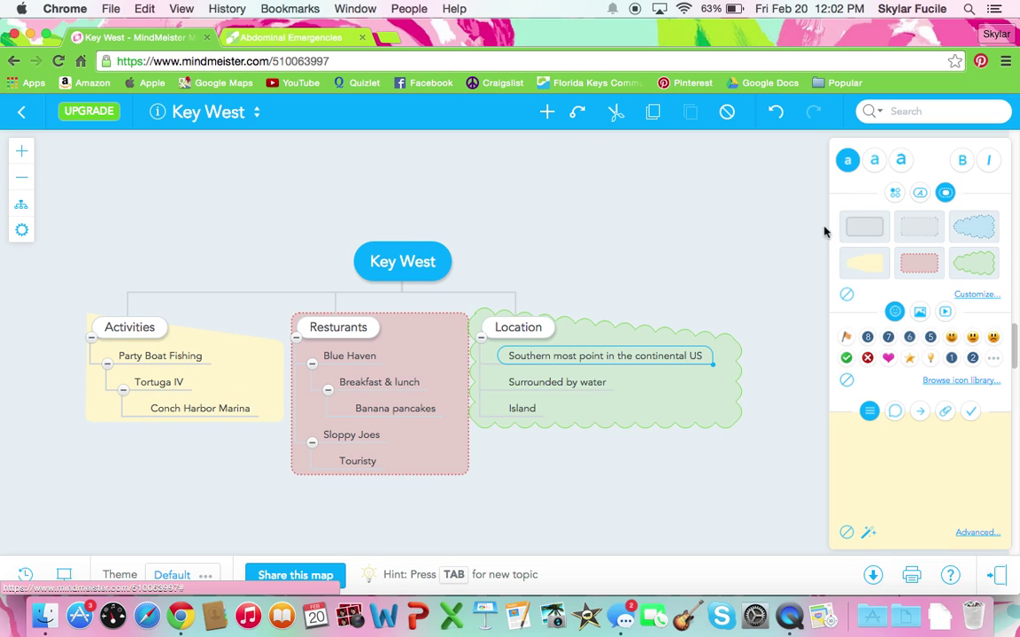
pyautogui.click(864, 227)
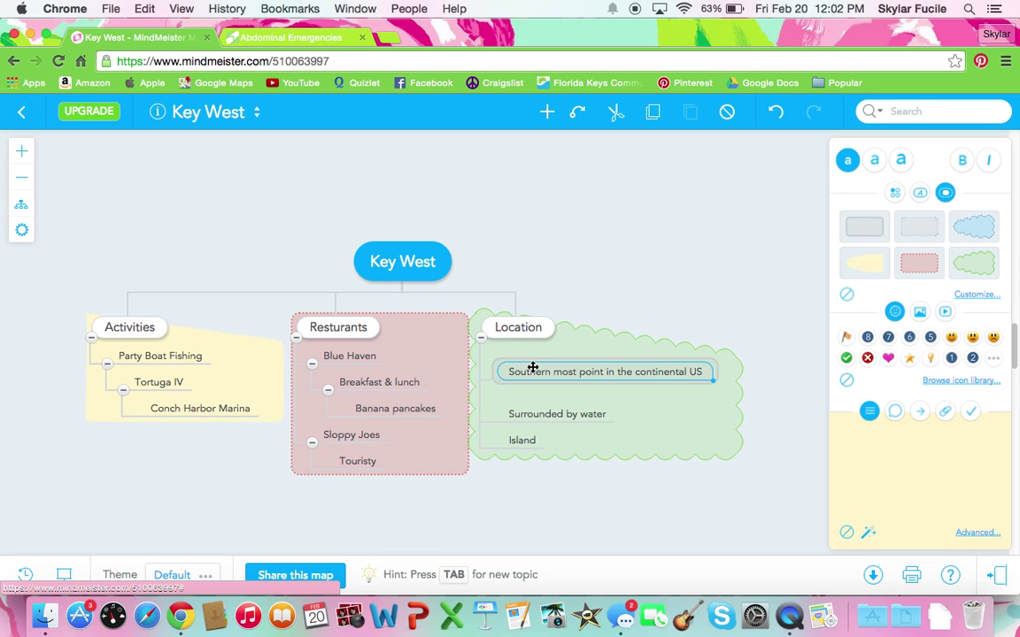
# - Give the Location branch the solid grey rounded boundary and each of its three subtopics the yellow boundary
pyautogui.click(544, 327)
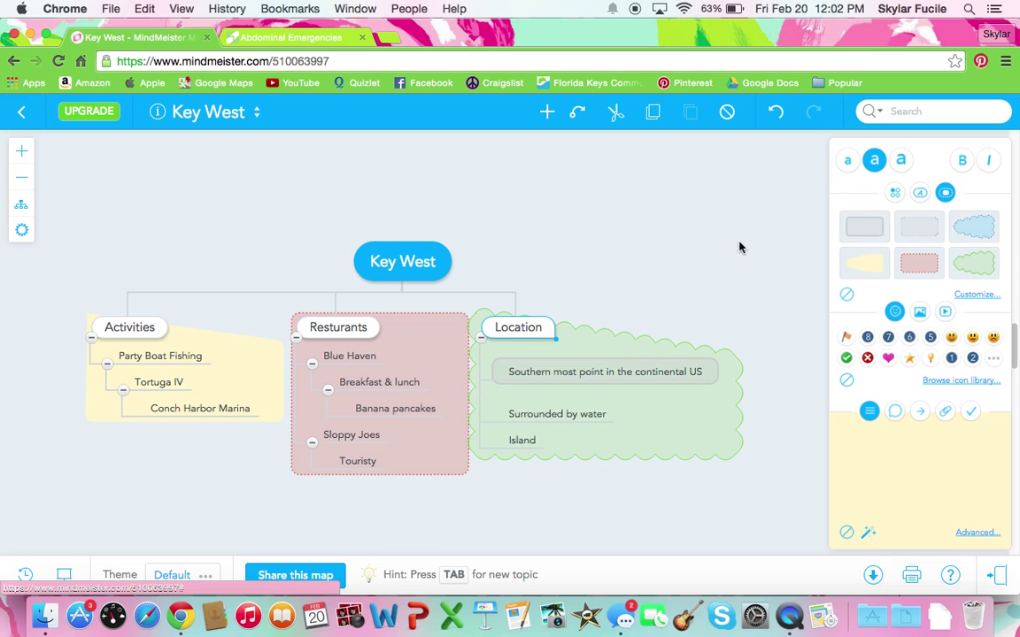
pyautogui.click(851, 228)
pyautogui.click(552, 378)
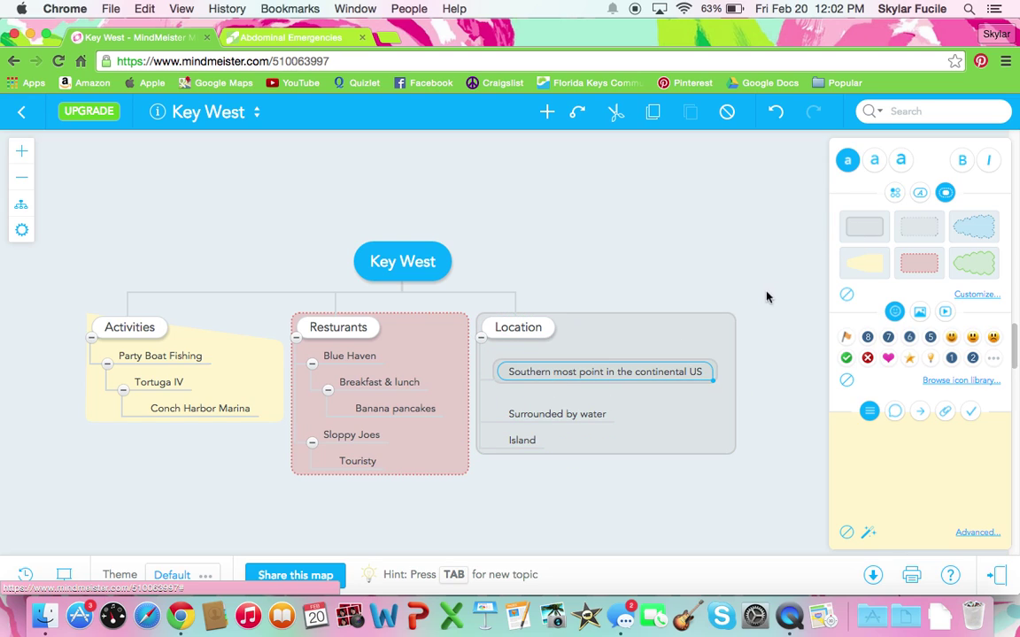
pyautogui.click(869, 263)
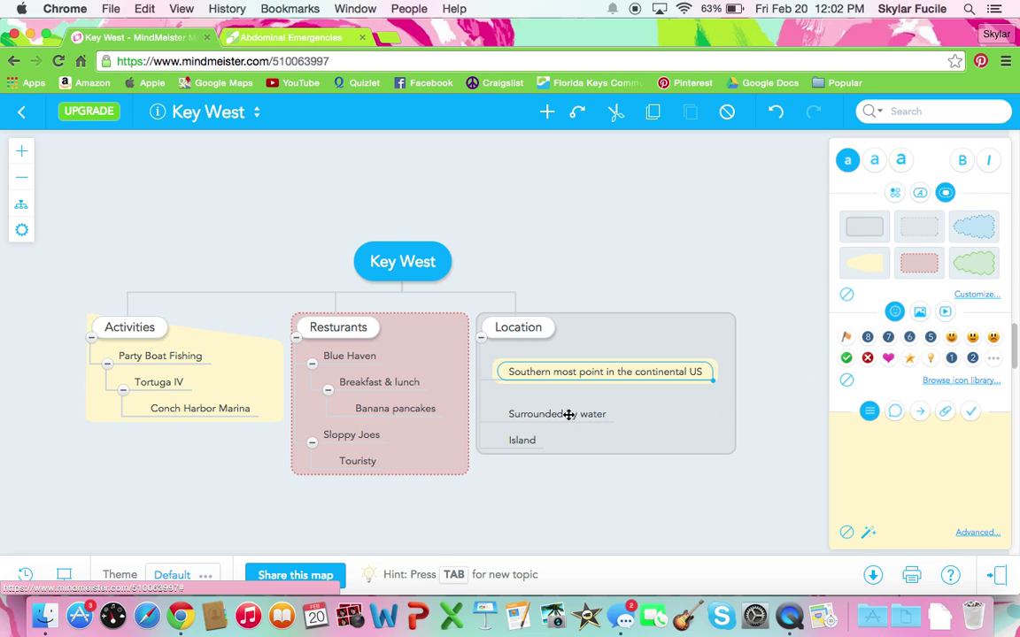
pyautogui.click(568, 414)
pyautogui.click(865, 264)
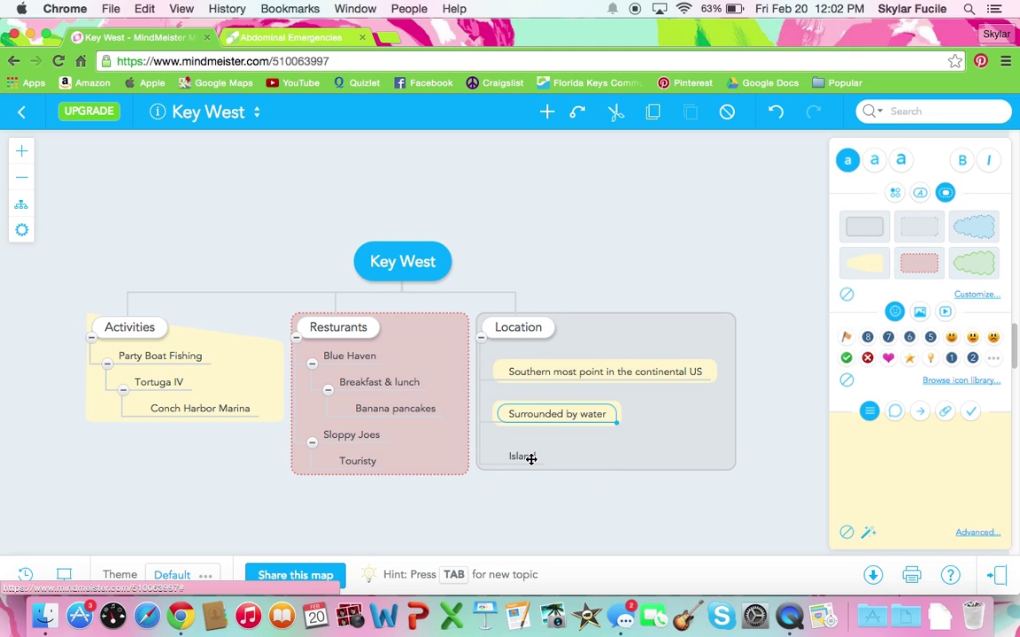
pyautogui.click(529, 458)
pyautogui.click(865, 266)
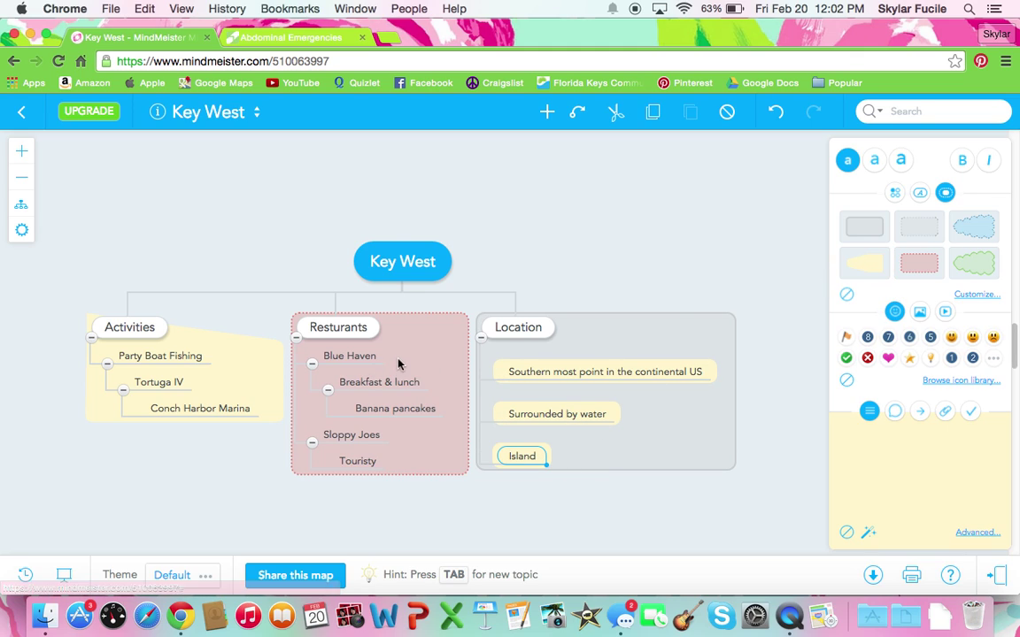
# - Give the Resturants branch the solid grey rounded boundary and its Blue Haven and Sloppy Joes subtopics the yellow boundary
pyautogui.click(345, 326)
pyautogui.click(868, 226)
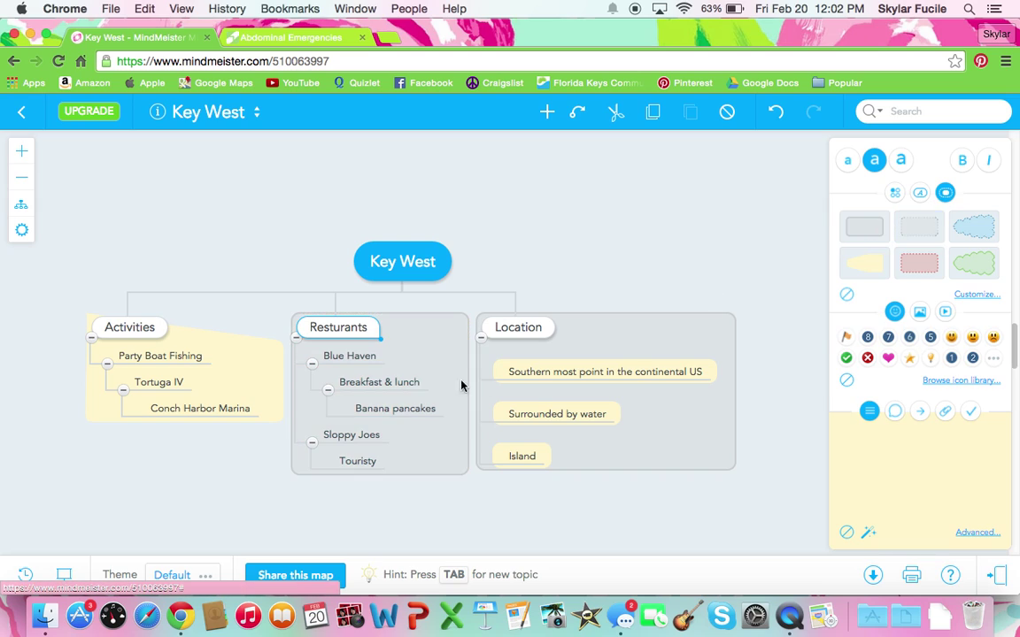
pyautogui.click(363, 358)
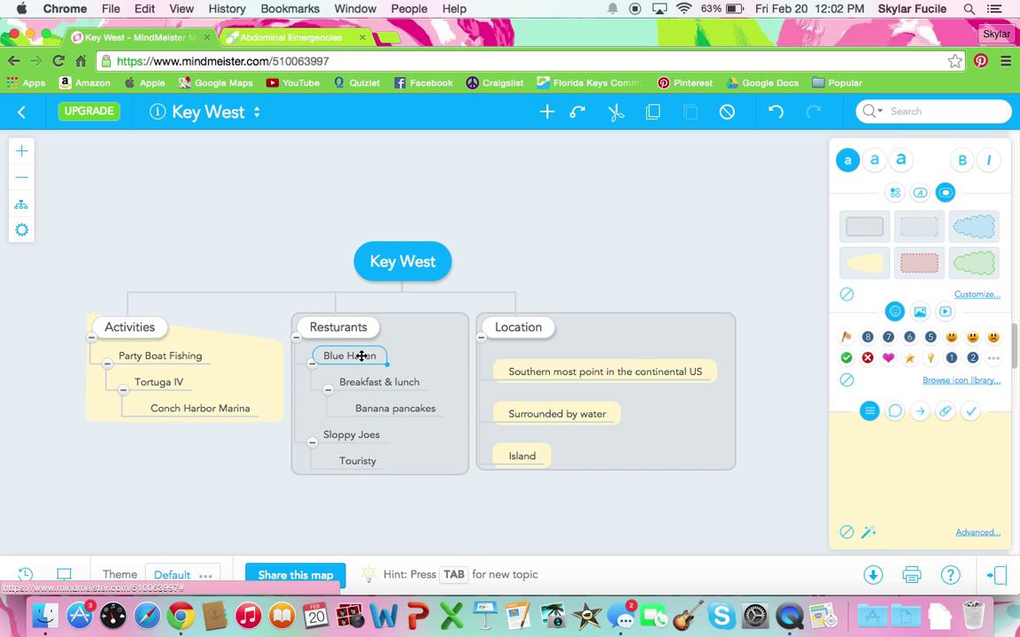
pyautogui.click(864, 264)
pyautogui.click(350, 468)
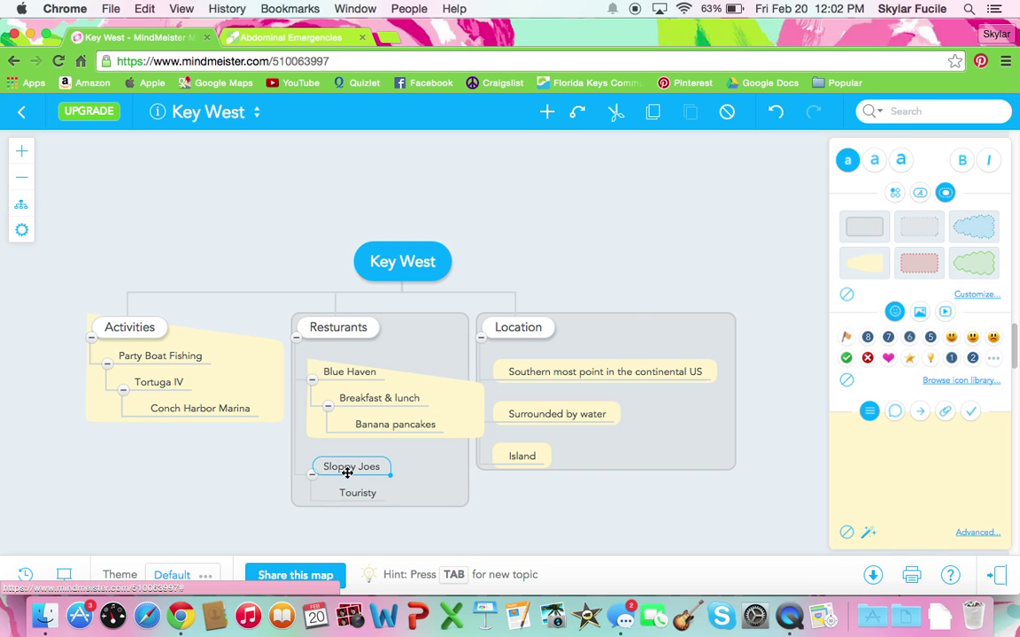
pyautogui.click(863, 265)
# - Give the Activities branch the solid grey rounded boundary and its Party Boat Fishing subtopic the yellow boundary
pyautogui.click(159, 382)
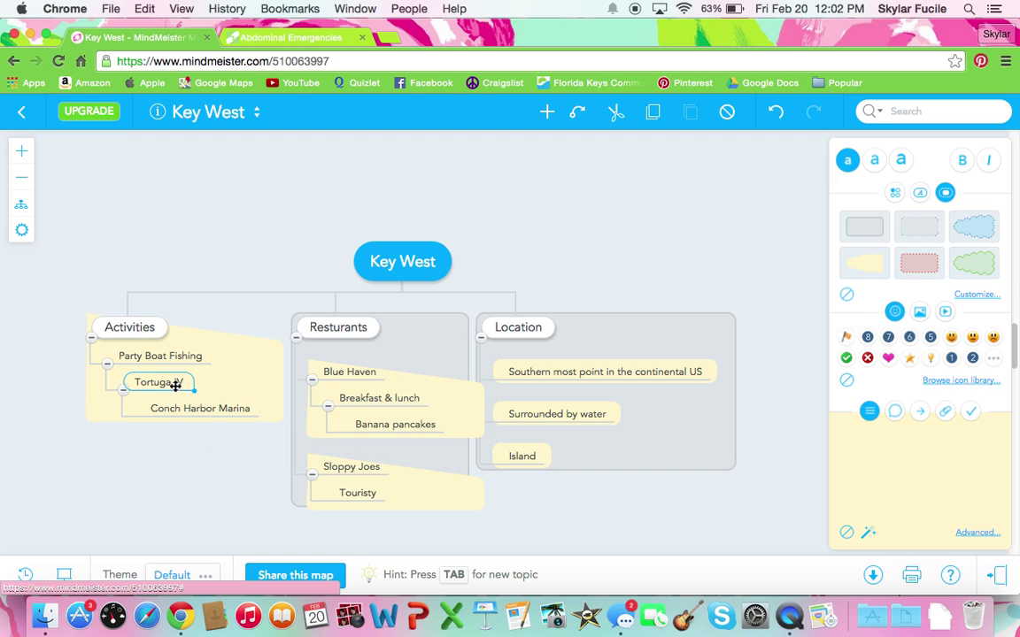
pyautogui.click(130, 327)
pyautogui.click(851, 226)
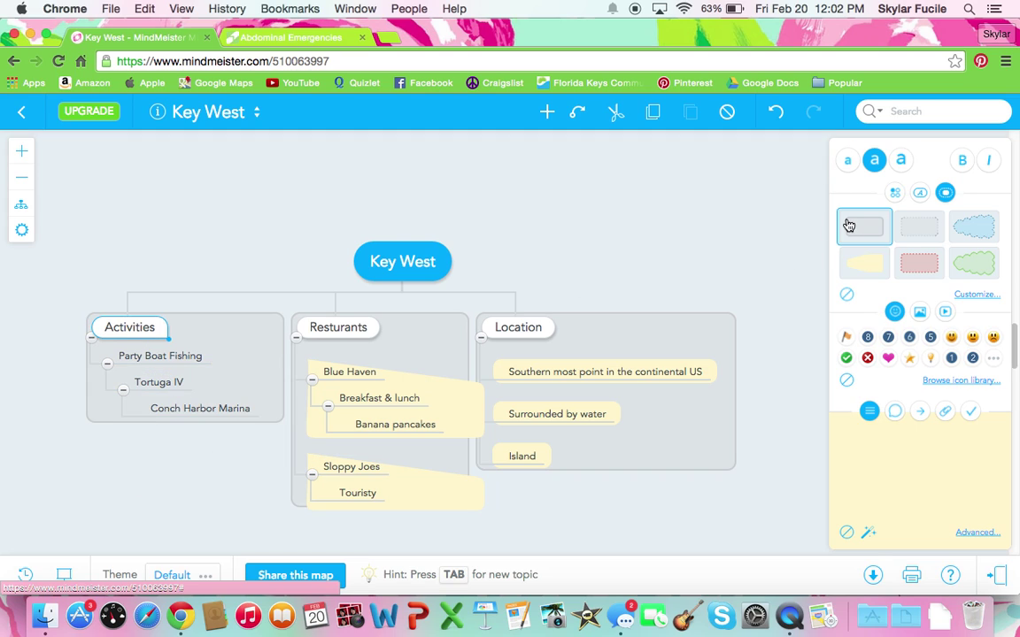
pyautogui.click(182, 356)
pyautogui.click(864, 264)
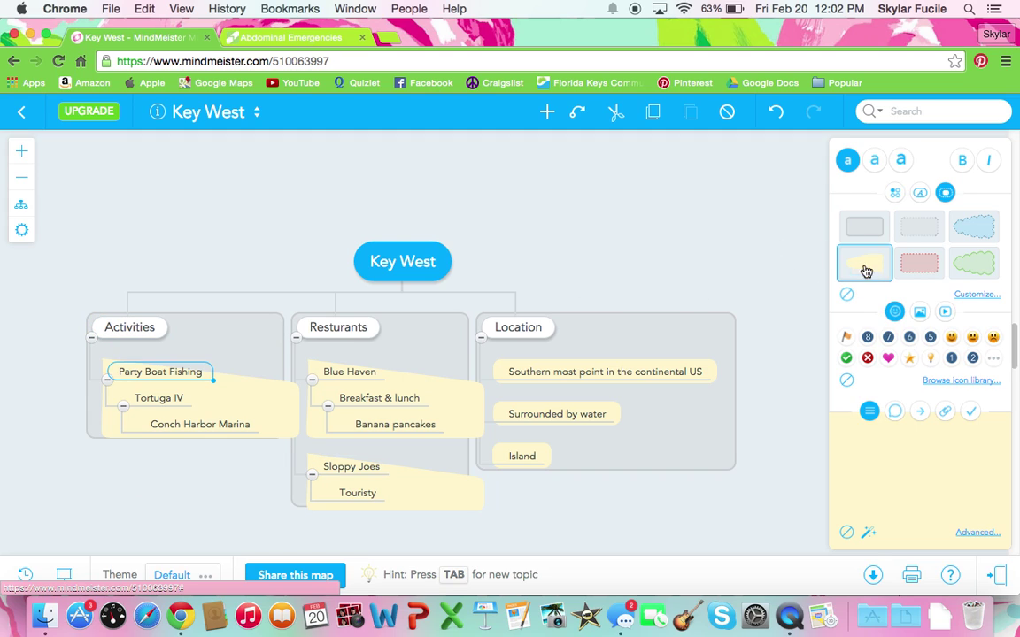
# - Colour the Key West central topic's text dark red and the Location, Resturants and Activities branch titles dark plum
pyautogui.doubleClick(403, 260)
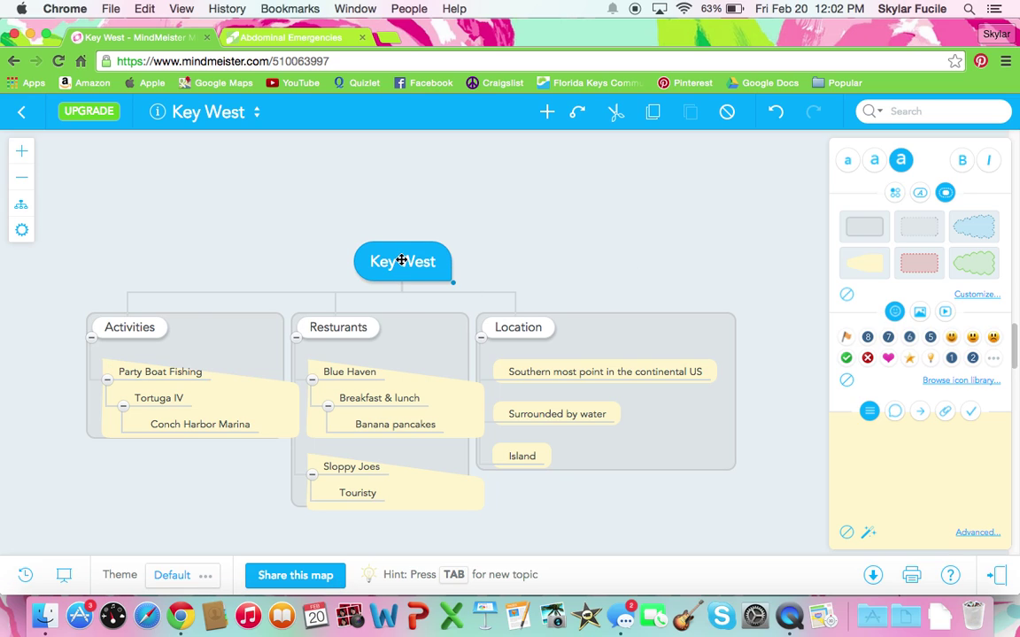
pyautogui.click(894, 193)
pyautogui.click(845, 218)
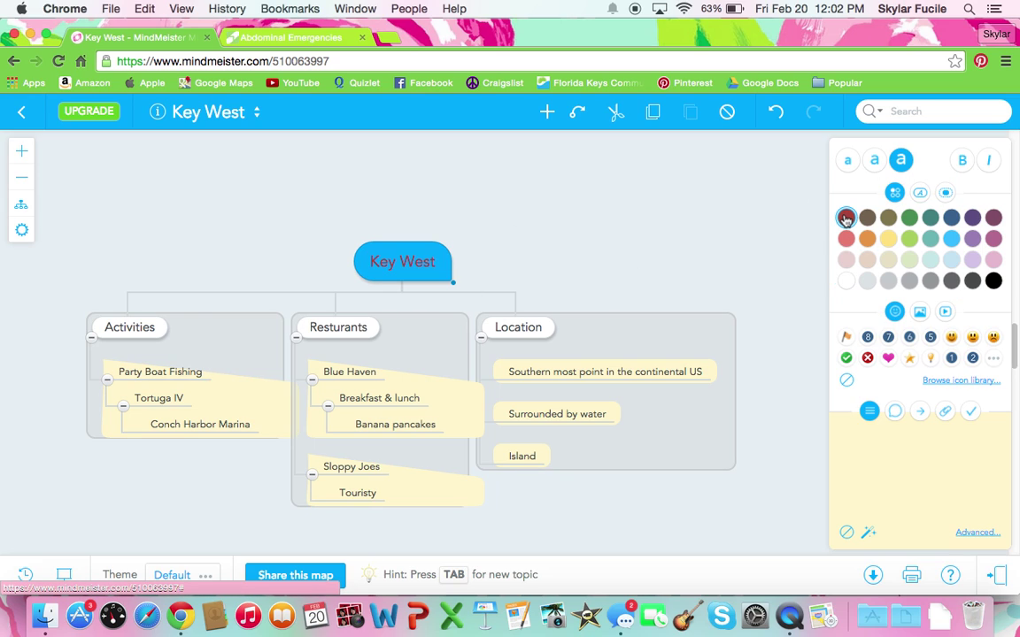
pyautogui.click(529, 326)
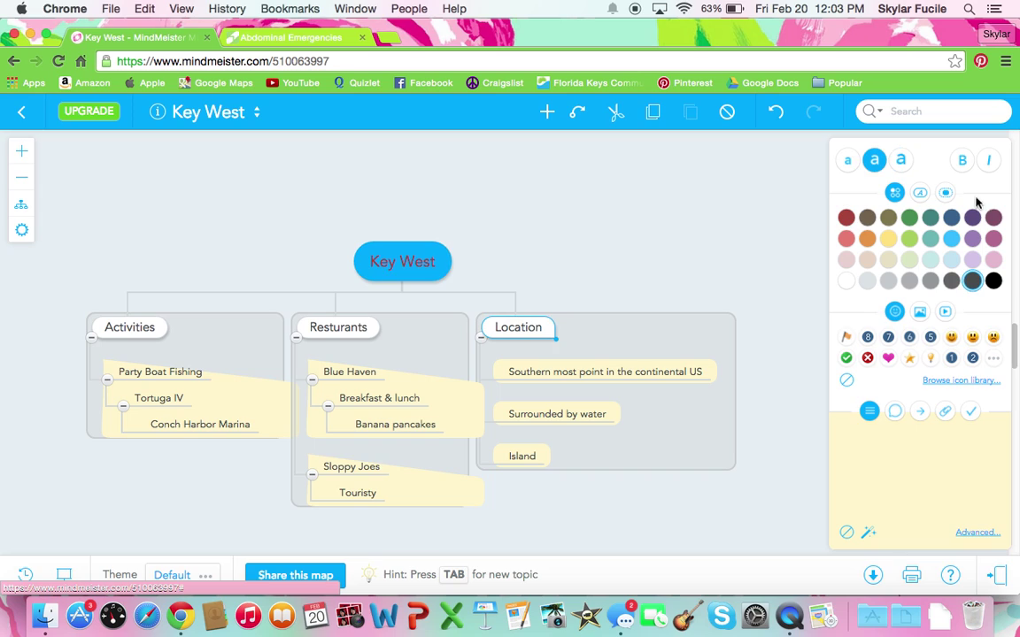
pyautogui.click(993, 218)
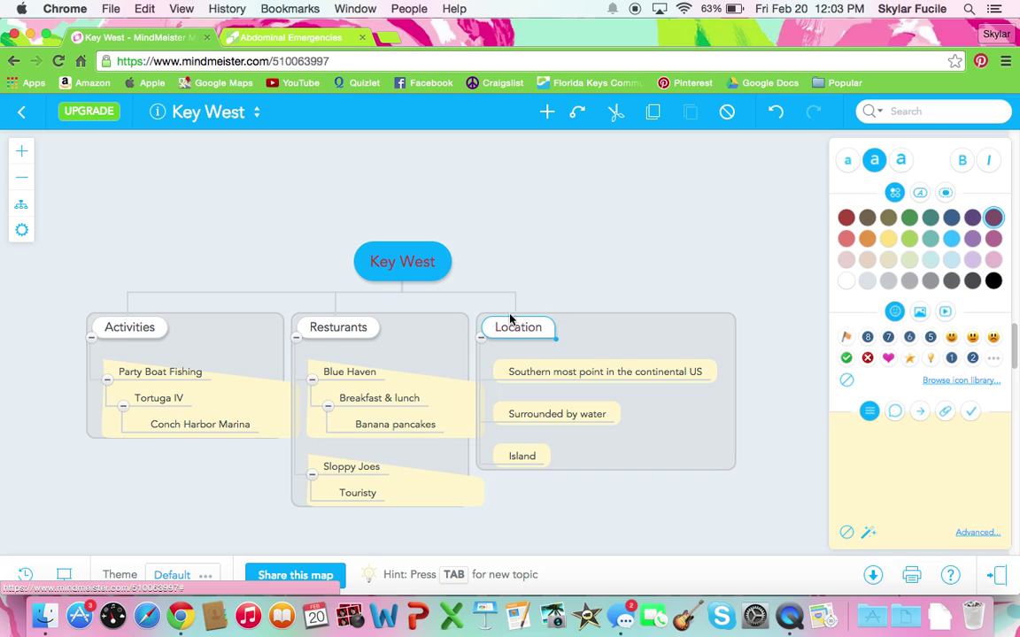
pyautogui.click(333, 335)
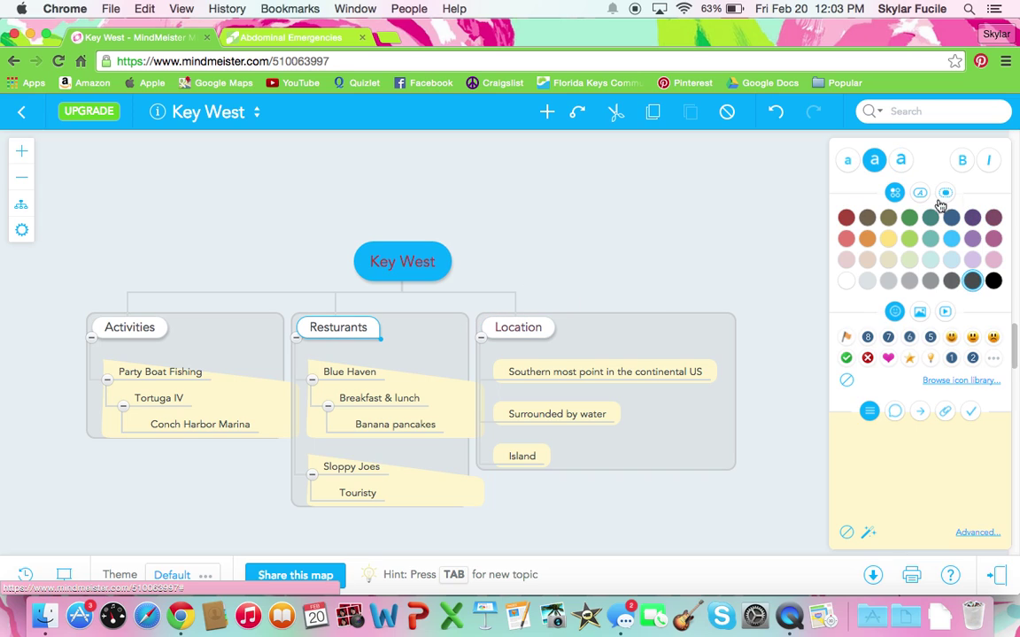
pyautogui.click(133, 337)
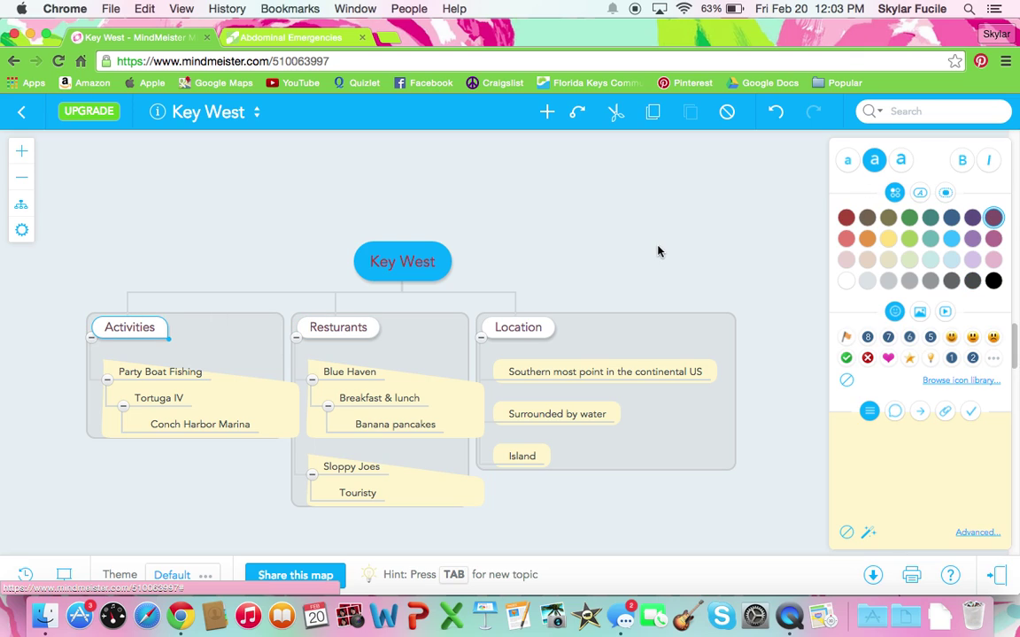
# - Return to the map list, open the Poisoning & Overdoes Emergencies map and show its presentation slides
pyautogui.click(22, 112)
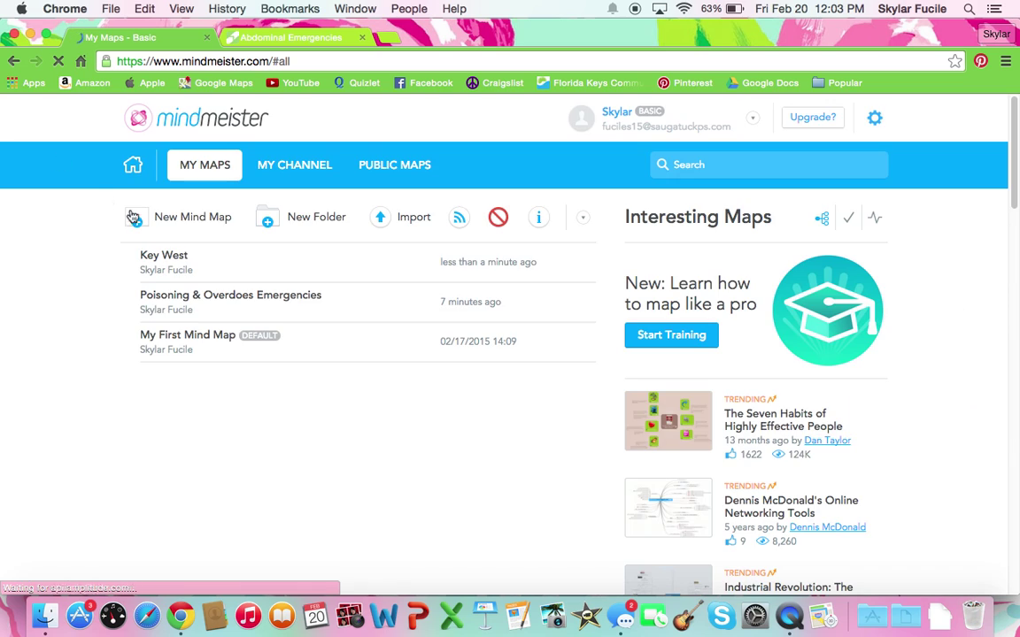
pyautogui.click(228, 304)
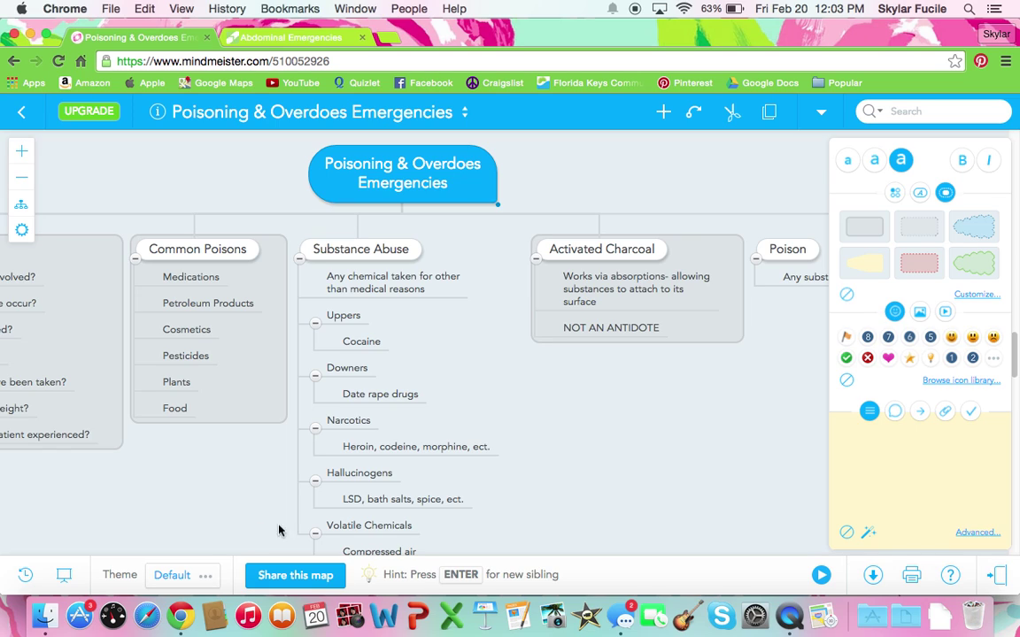
pyautogui.click(68, 576)
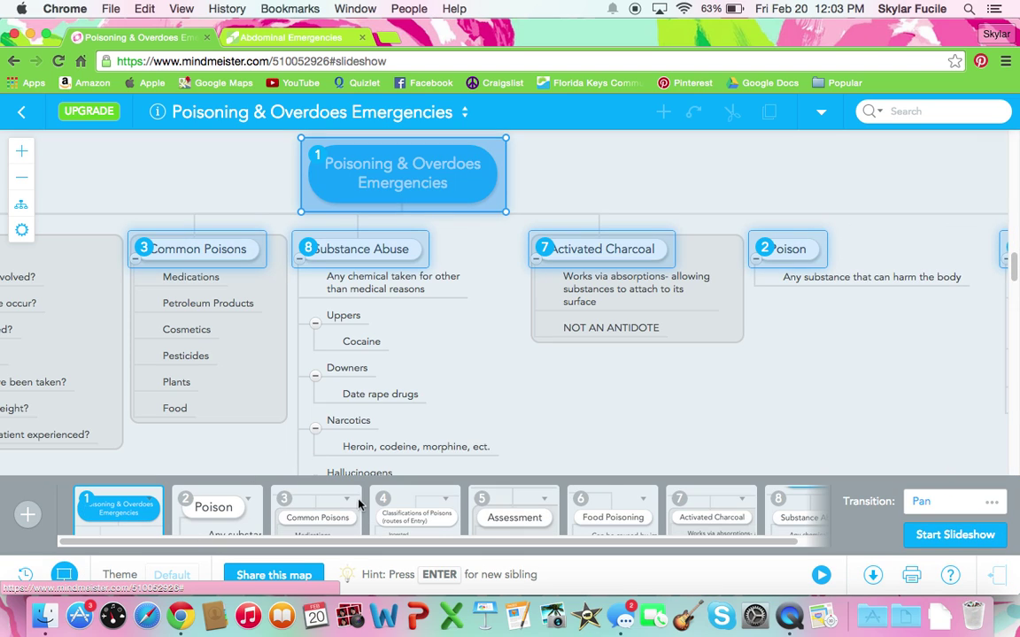
# - Check the first slide and the transition options, play the slideshow through to the Activated Charcoal slide and close it
pyautogui.click(131, 516)
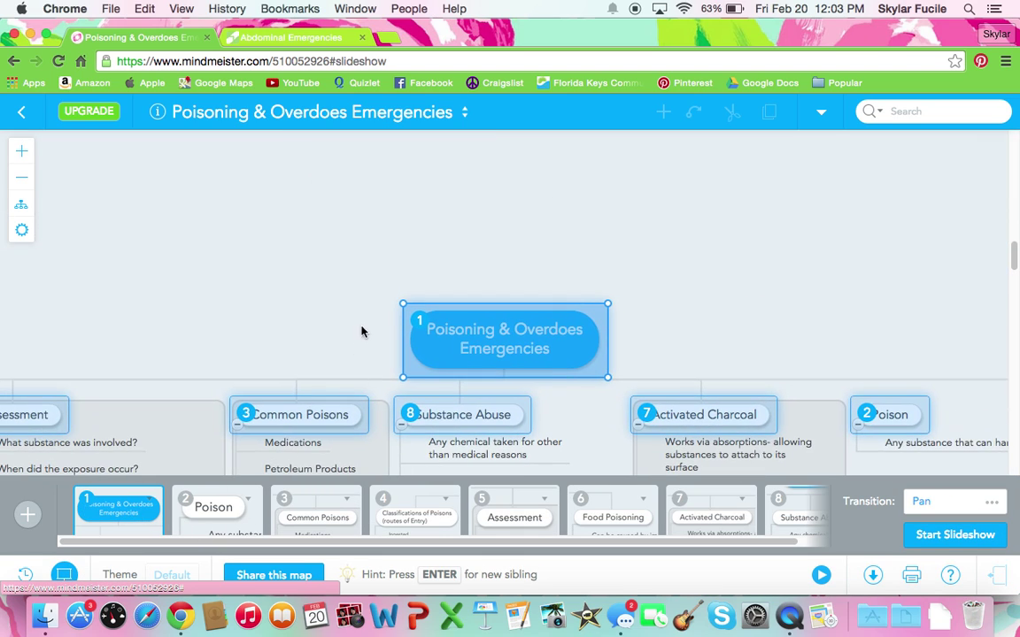
pyautogui.click(960, 503)
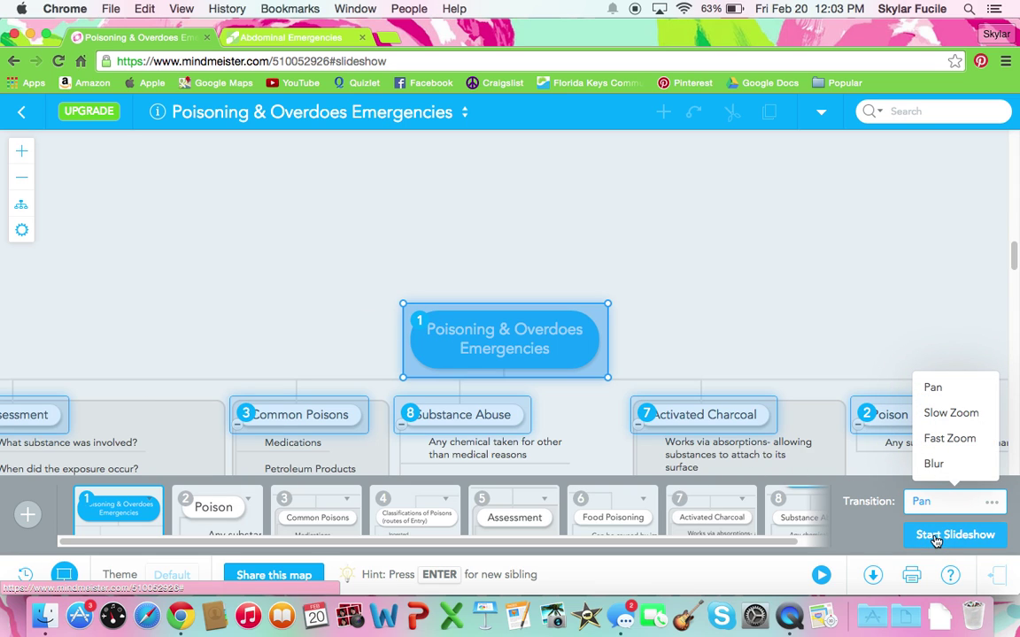
pyautogui.click(938, 535)
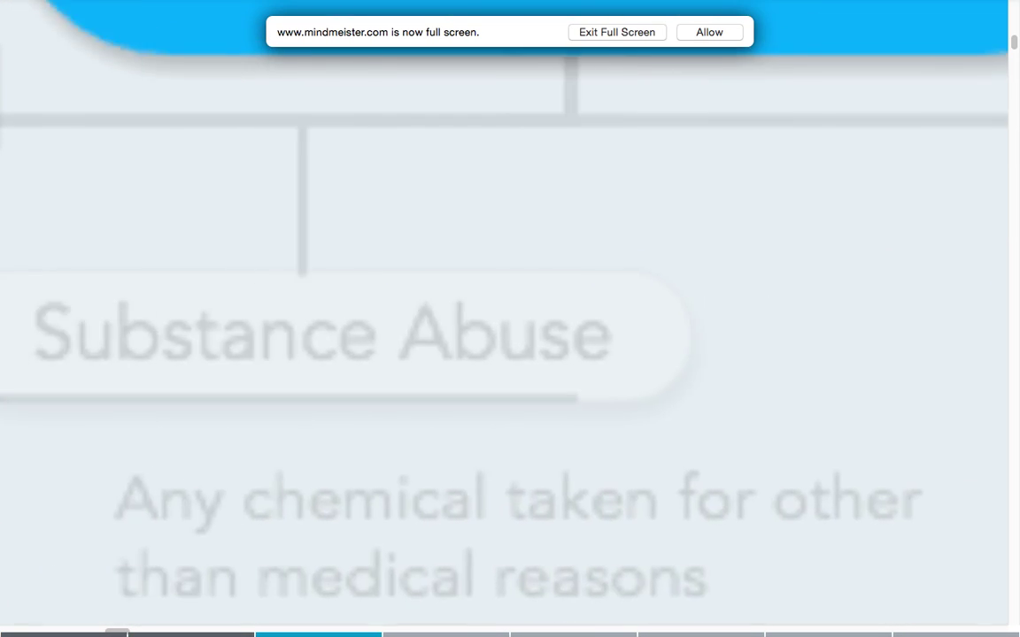
pyautogui.press('Right')
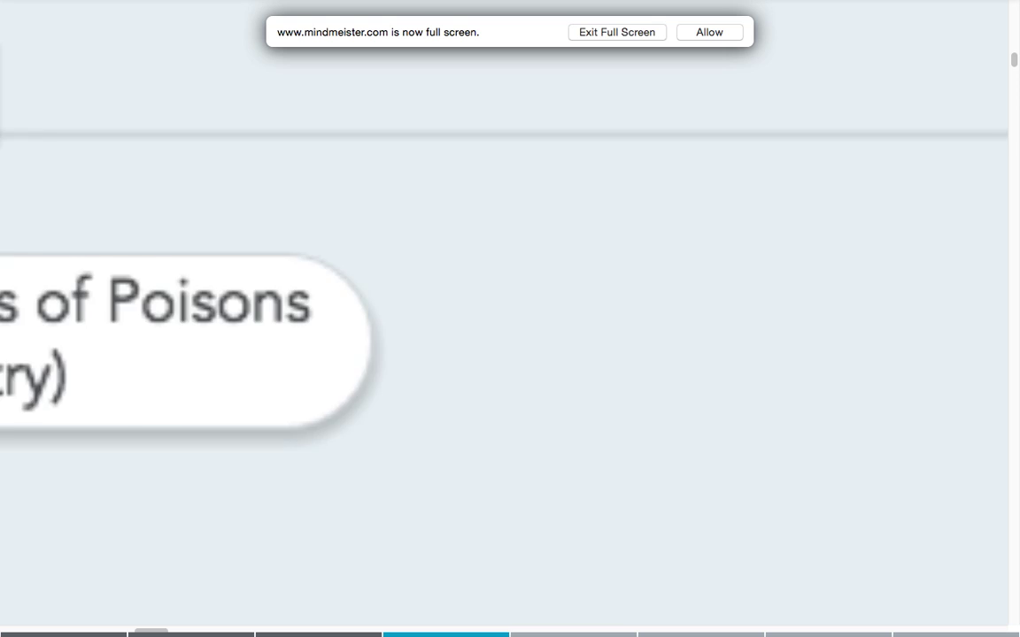
pyautogui.press('Right')
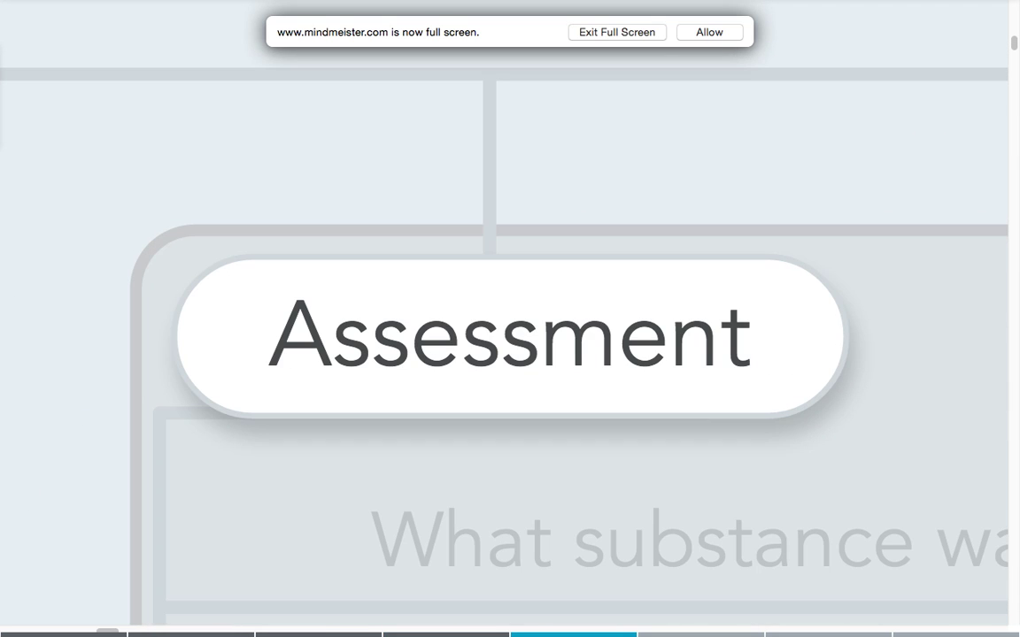
pyautogui.moveTo(706, 593)
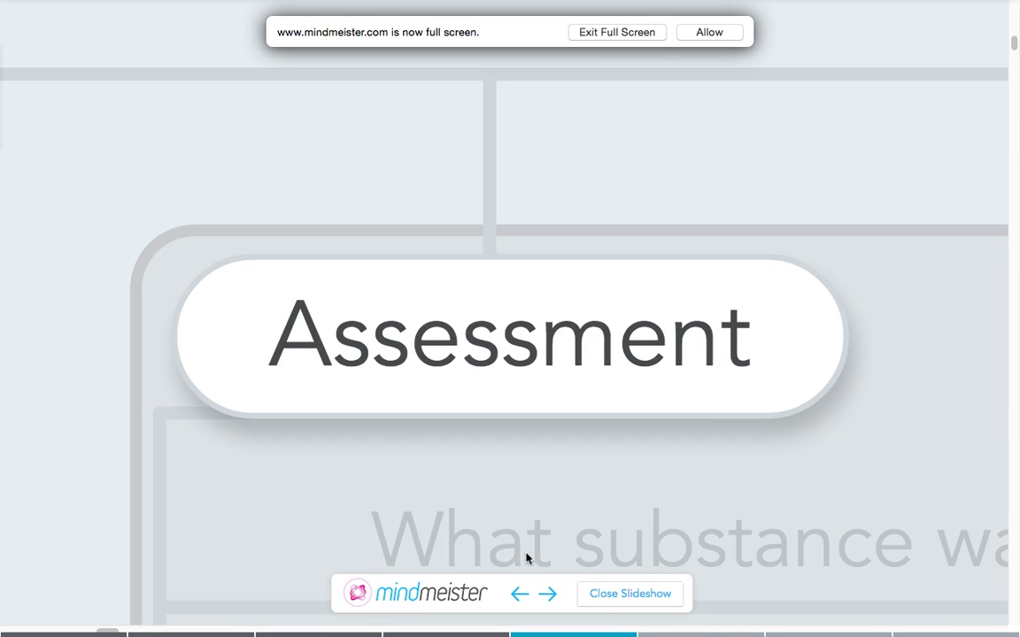
pyautogui.press('Right')
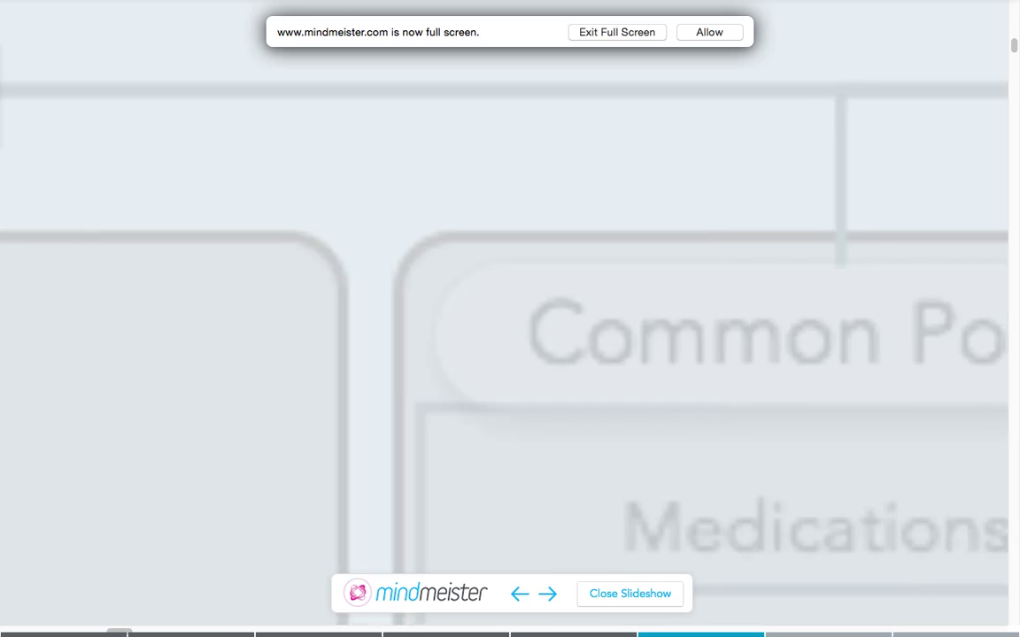
pyautogui.press('Right')
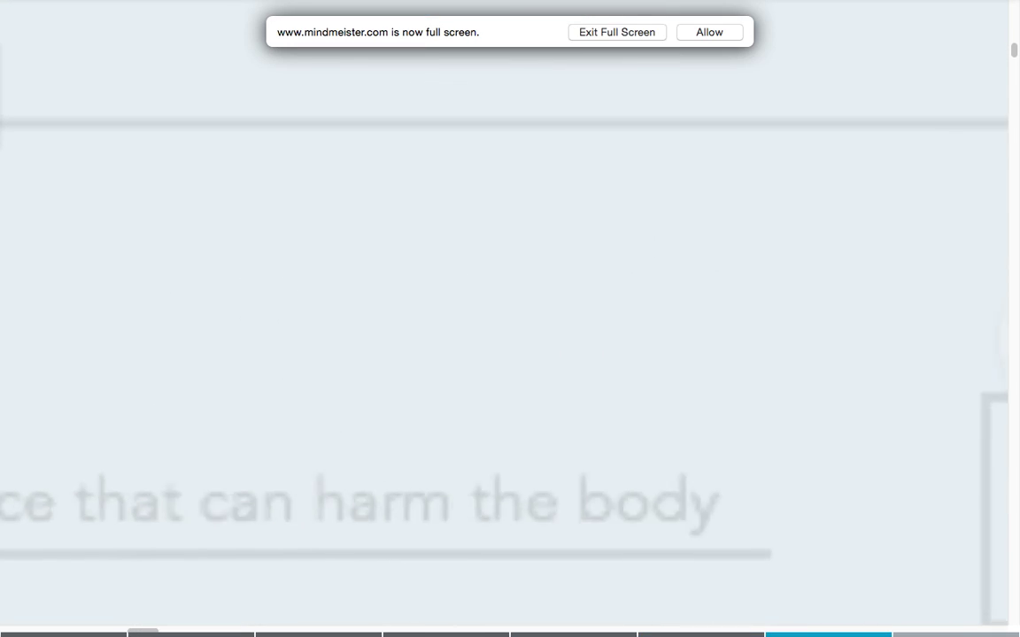
pyautogui.press('Escape')
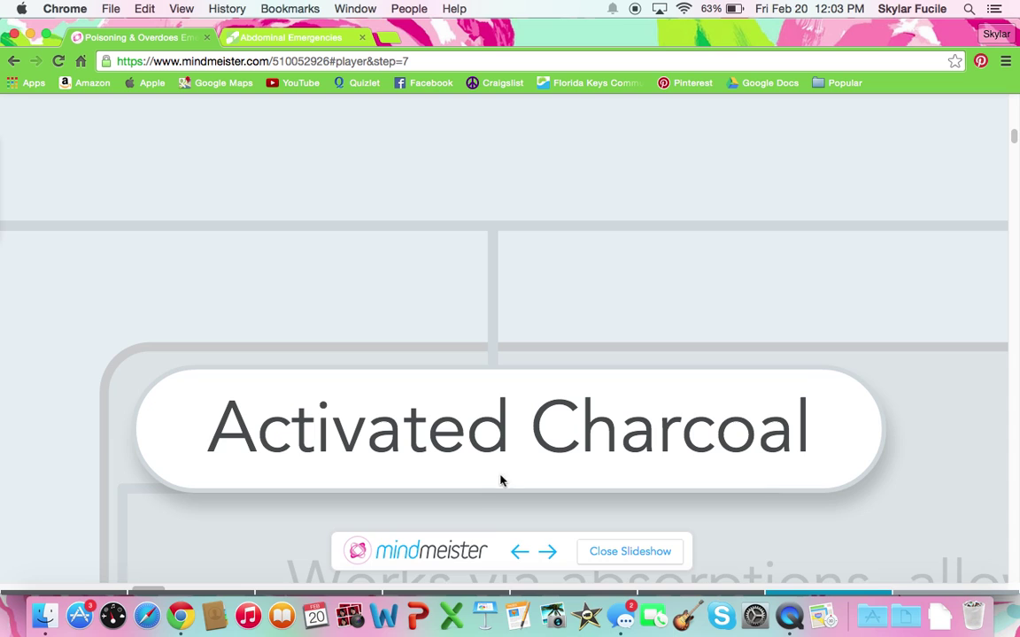
pyautogui.click(627, 552)
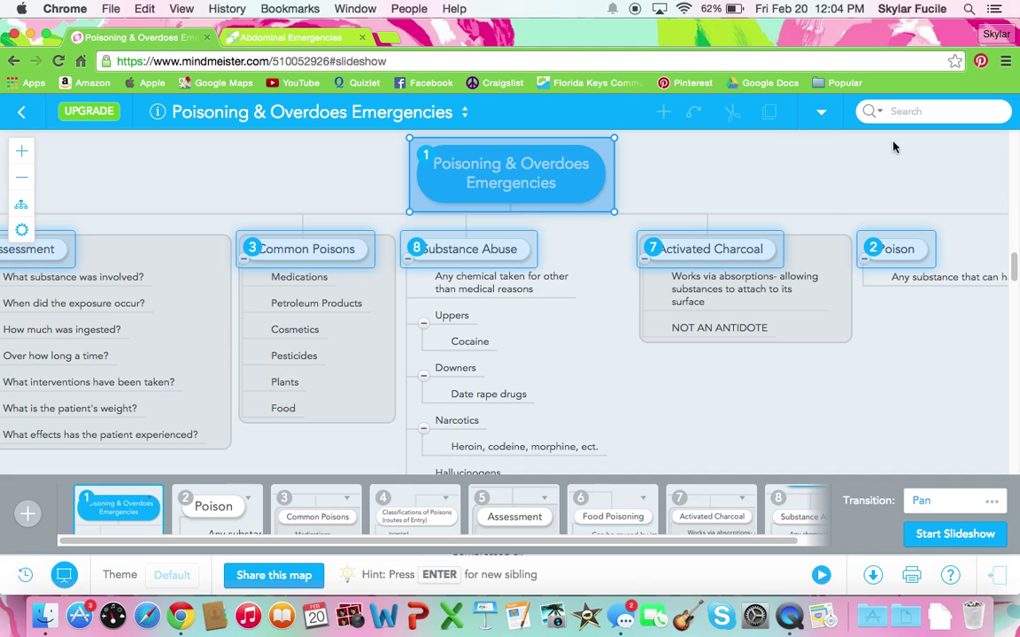
# - Export the Poisoning & Overdoes Emergencies map as a PDF with the Fit A4 size
pyautogui.click(821, 115)
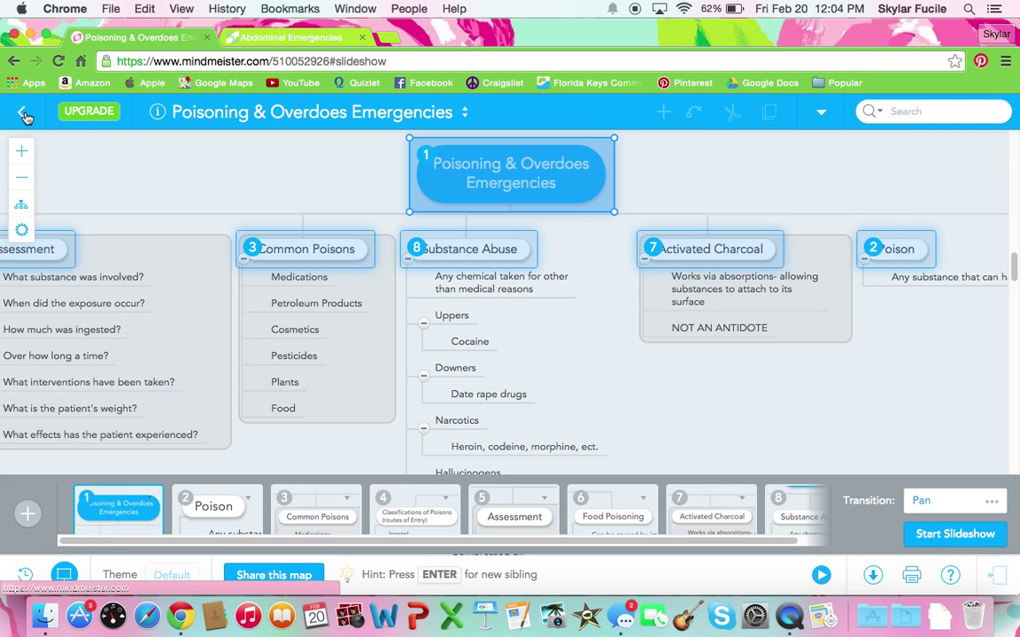
pyautogui.click(871, 577)
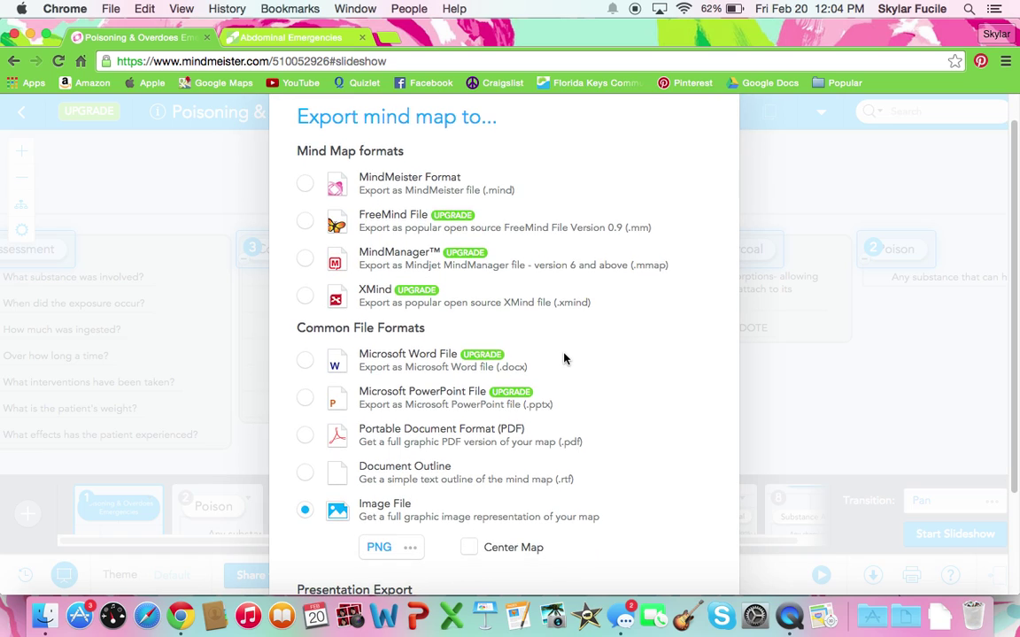
pyautogui.click(303, 469)
pyautogui.scroll(-3, 522, 473)
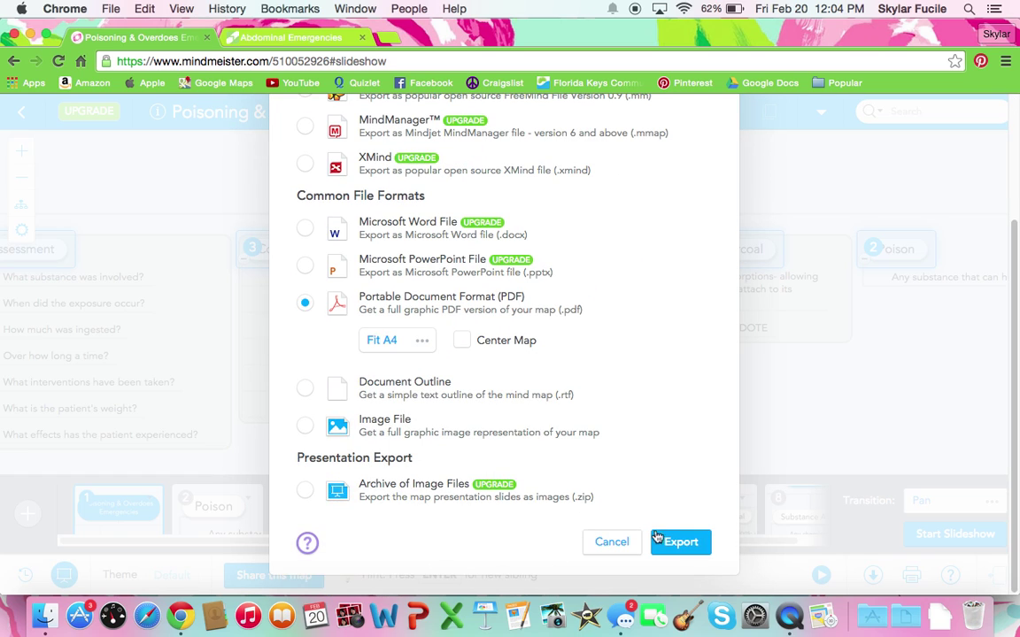
pyautogui.click(680, 545)
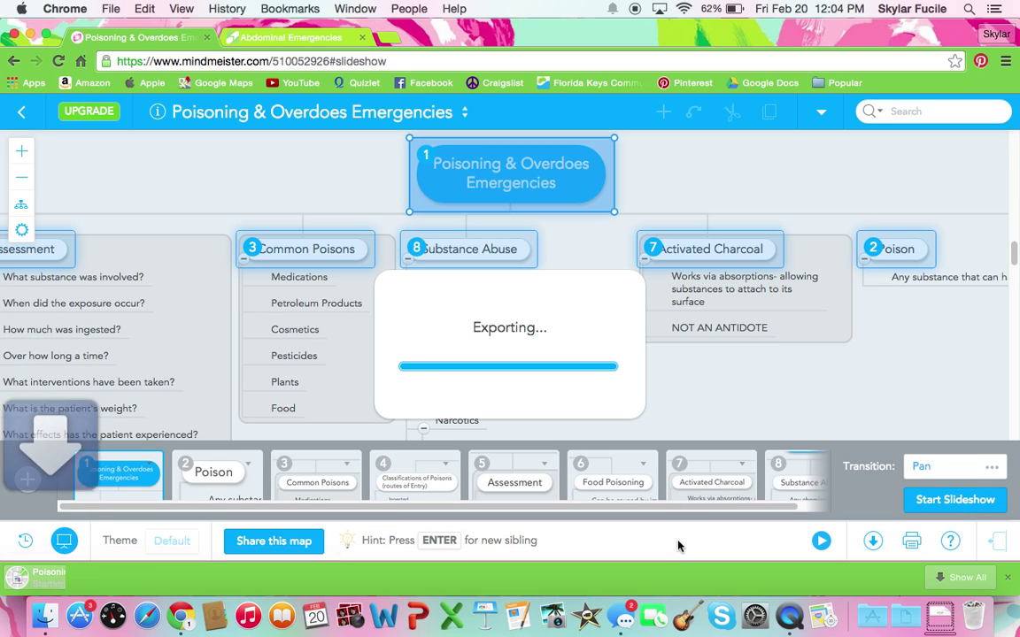
# - Open the downloaded Poisoning & Overdoes Emergencies PDF and look over the exported map
pyautogui.click(160, 577)
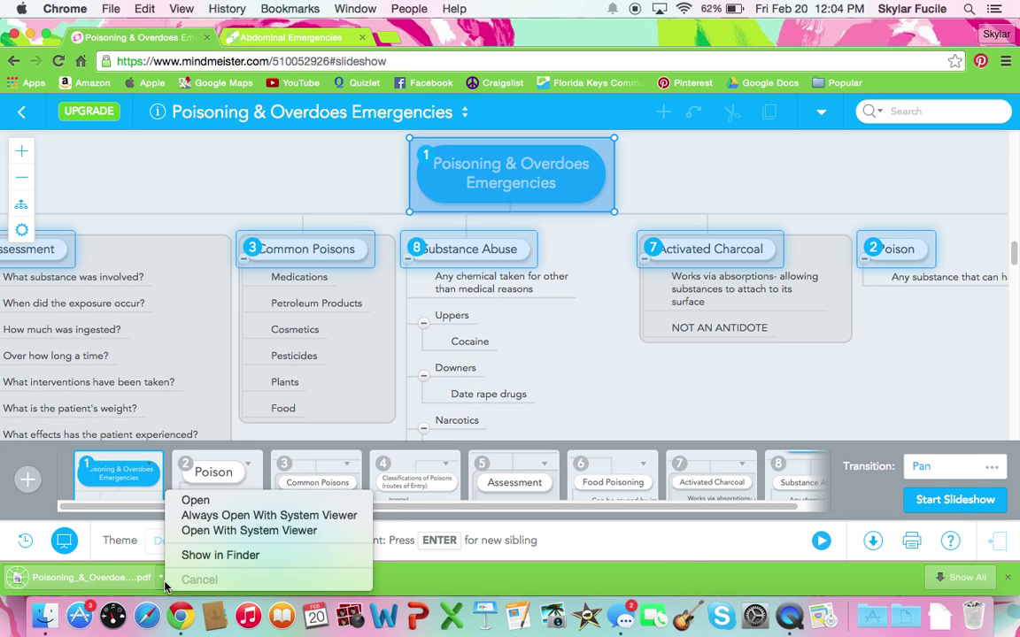
pyautogui.click(181, 501)
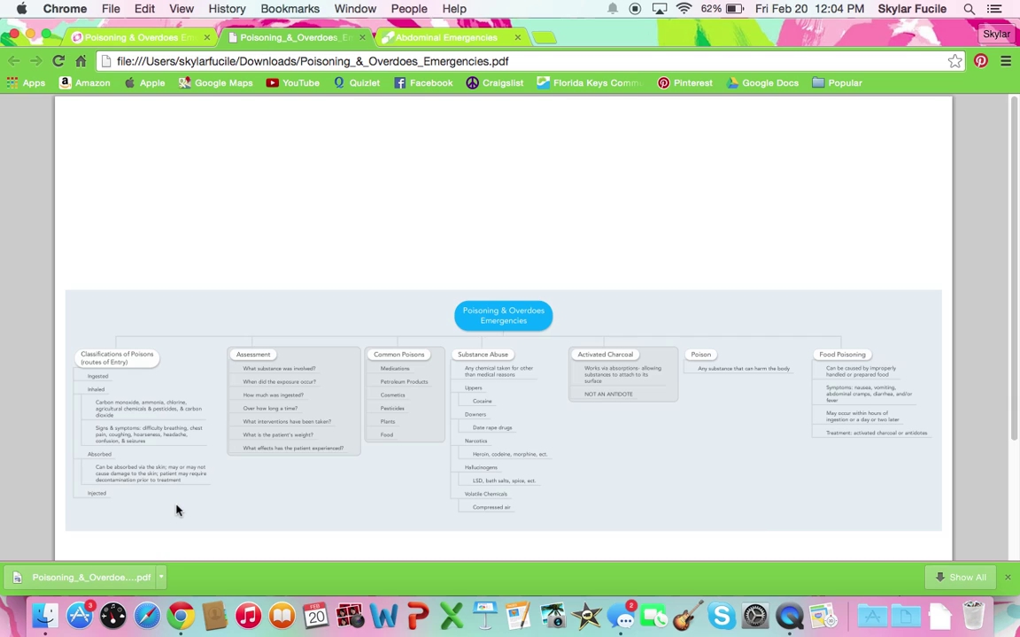
pyautogui.scroll(-5, 225, 471)
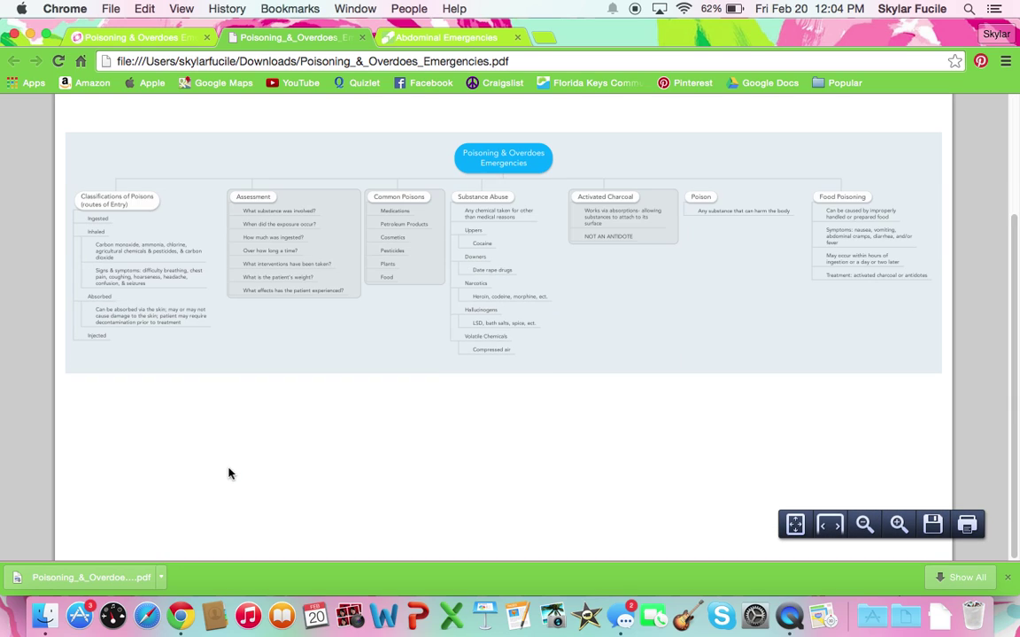